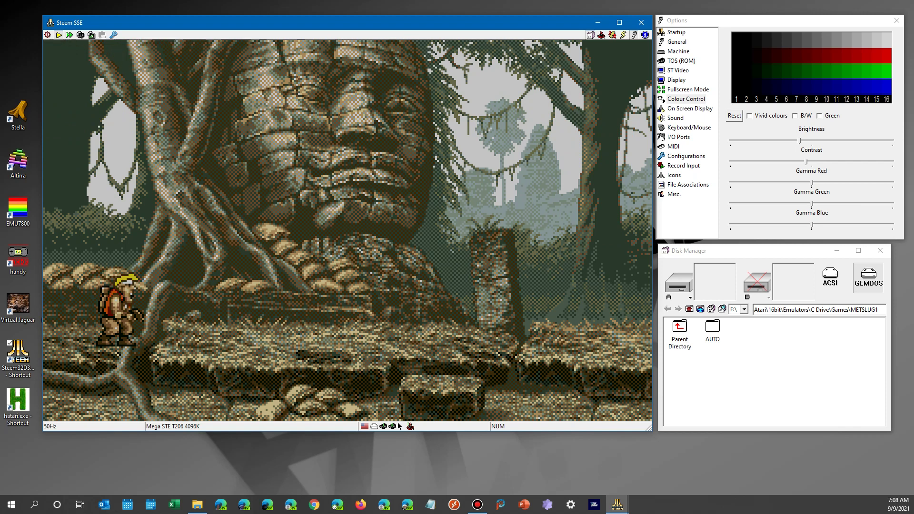
Review the emulator's Machine settings and the list of available TOS ROM images
{"action": "key", "text": "Right"}
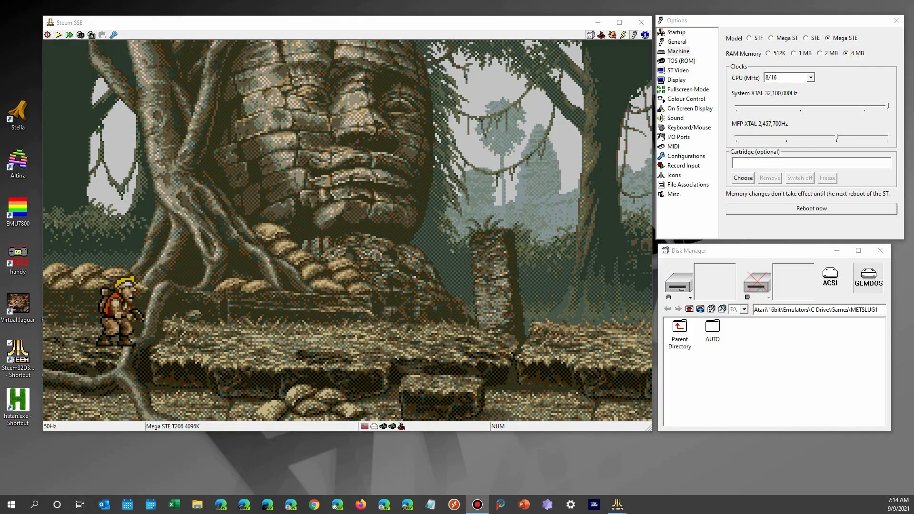
{"action": "left_click", "coordinate": [747, 135]}
{"action": "left_click", "coordinate": [746, 135]}
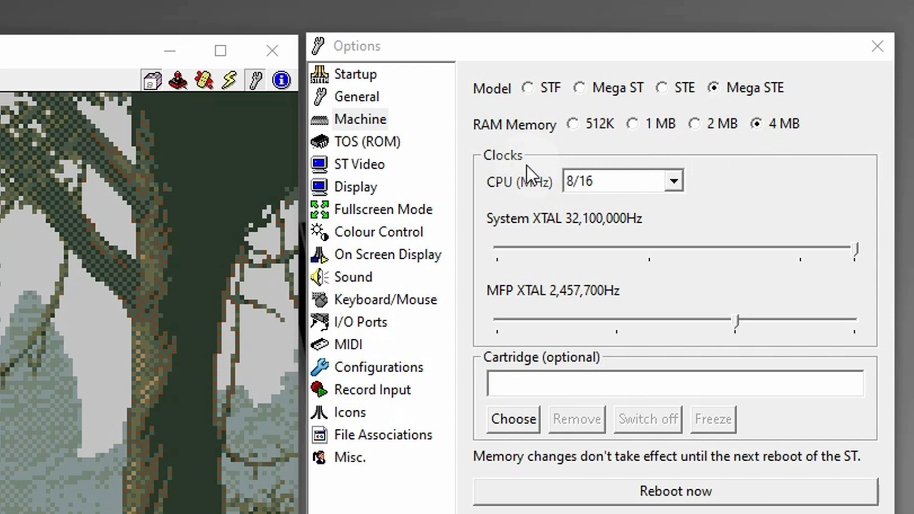
{"action": "left_click", "coordinate": [376, 142]}
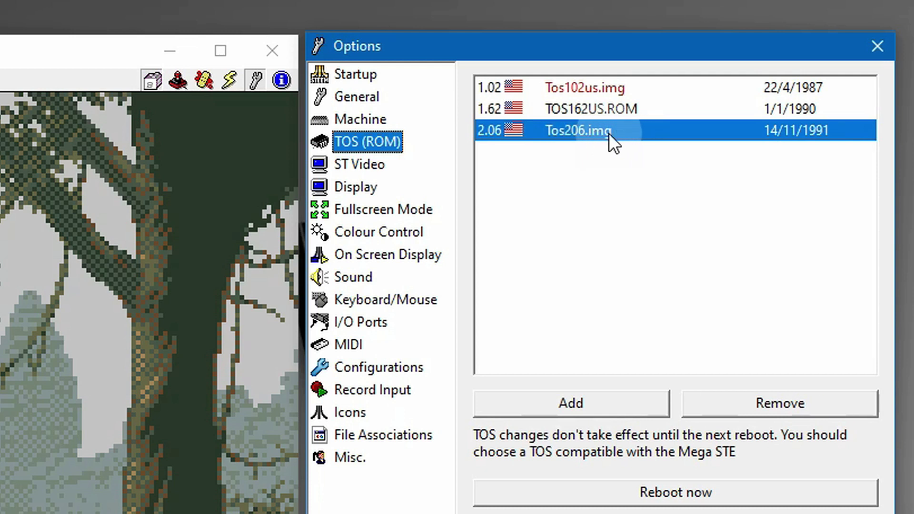
Try CRT emulation in the ST Video options, switch it off again and check the emulated screen
{"action": "left_click", "coordinate": [371, 164]}
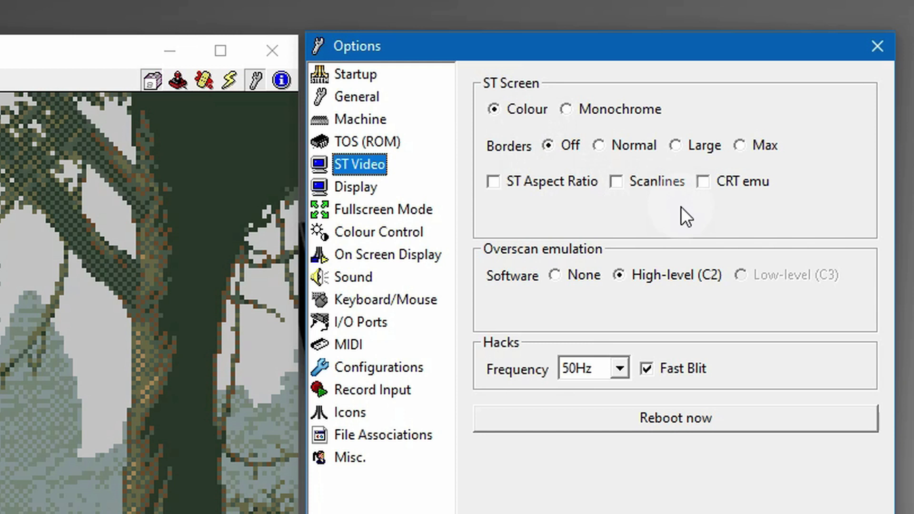
{"action": "left_click", "coordinate": [703, 184]}
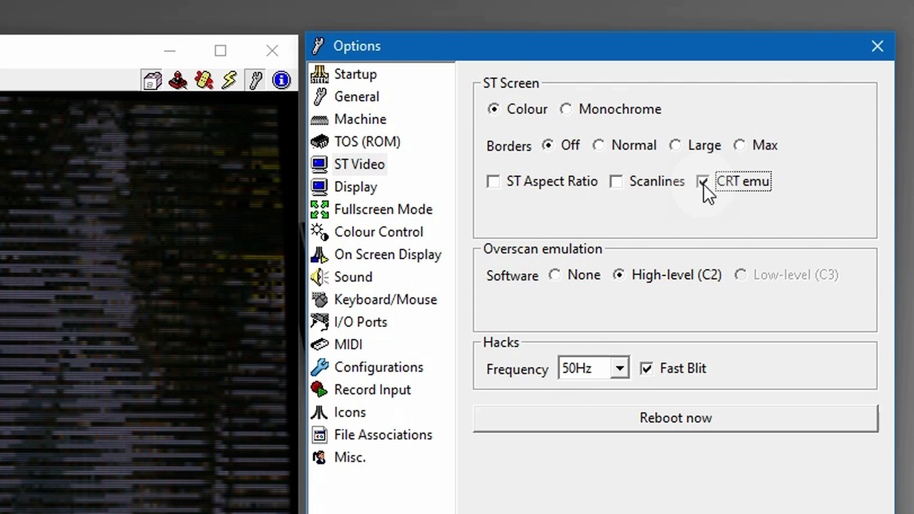
{"action": "left_click", "coordinate": [703, 184]}
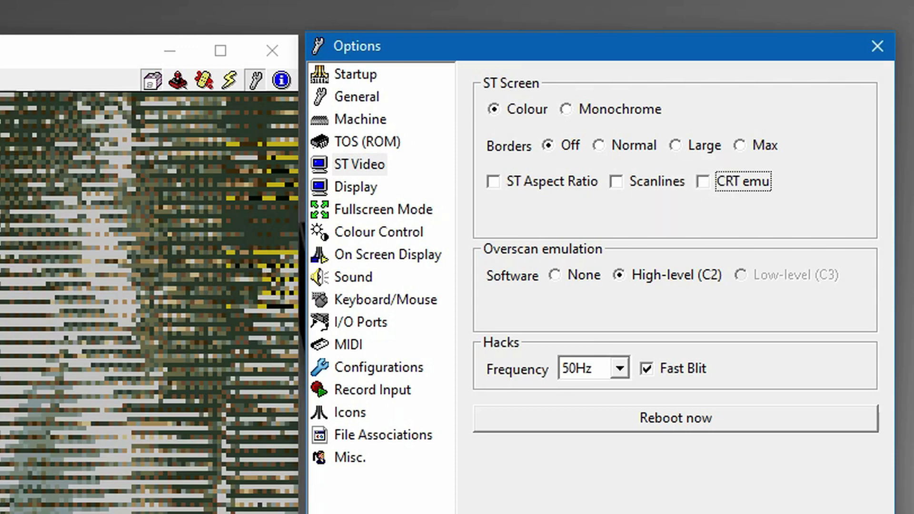
{"action": "key", "text": "alt+Tab"}
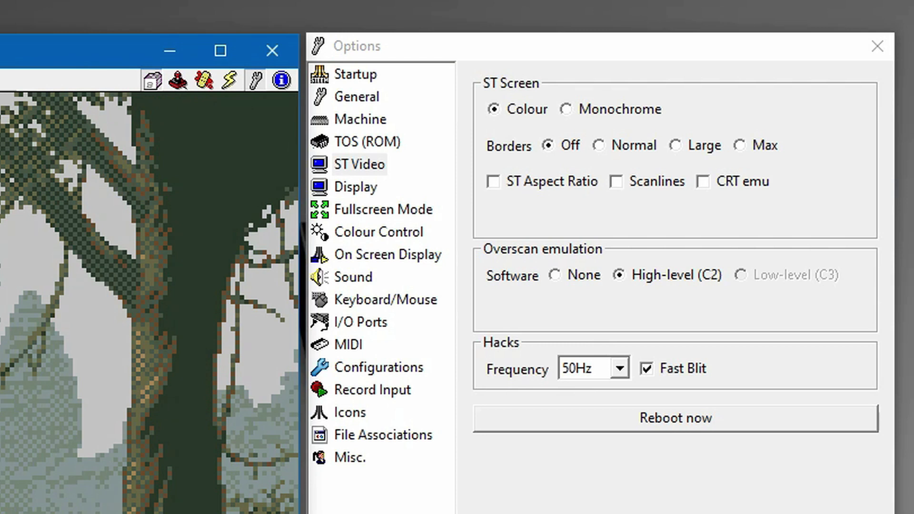
{"action": "key", "text": "alt+Tab"}
{"action": "key", "text": "alt+Tab"}
Examine the available frameskip choices in the Display options, keeping Draw 1/2
{"action": "left_click", "coordinate": [365, 186]}
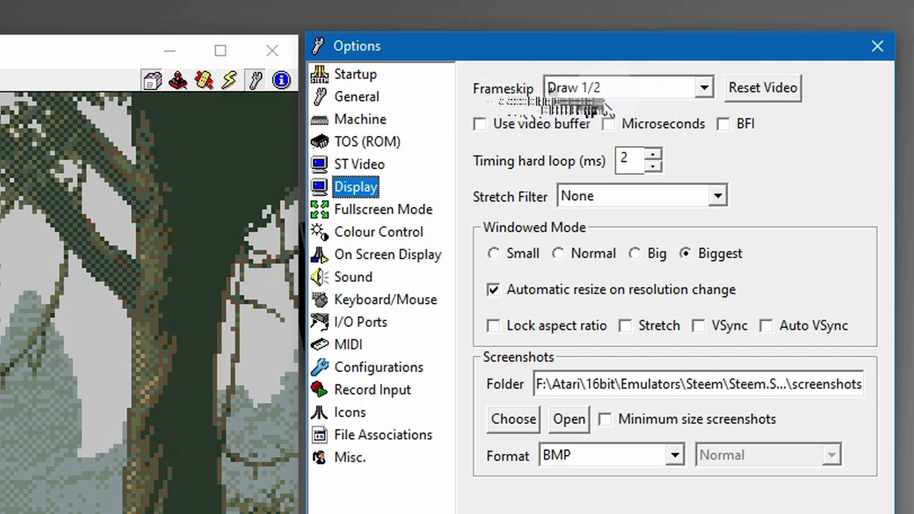
{"action": "left_click", "coordinate": [705, 87]}
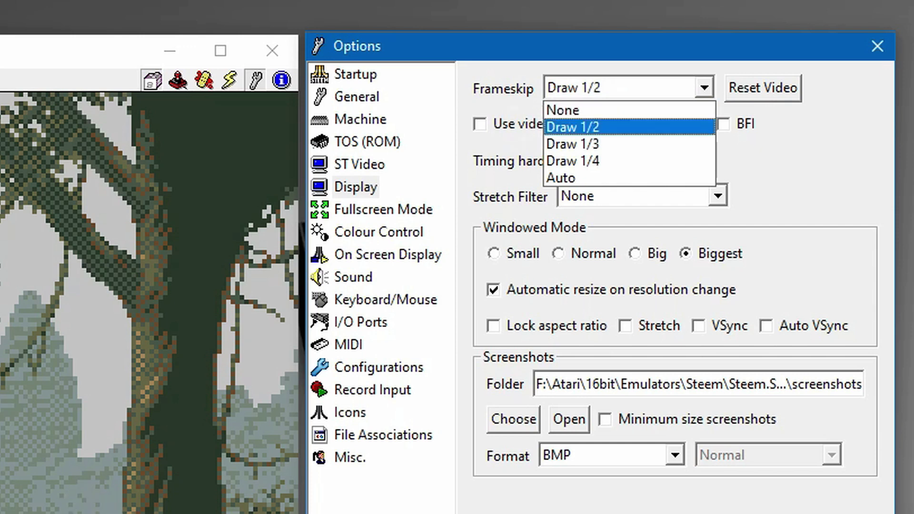
{"action": "left_click", "coordinate": [582, 85]}
{"action": "left_click", "coordinate": [582, 84]}
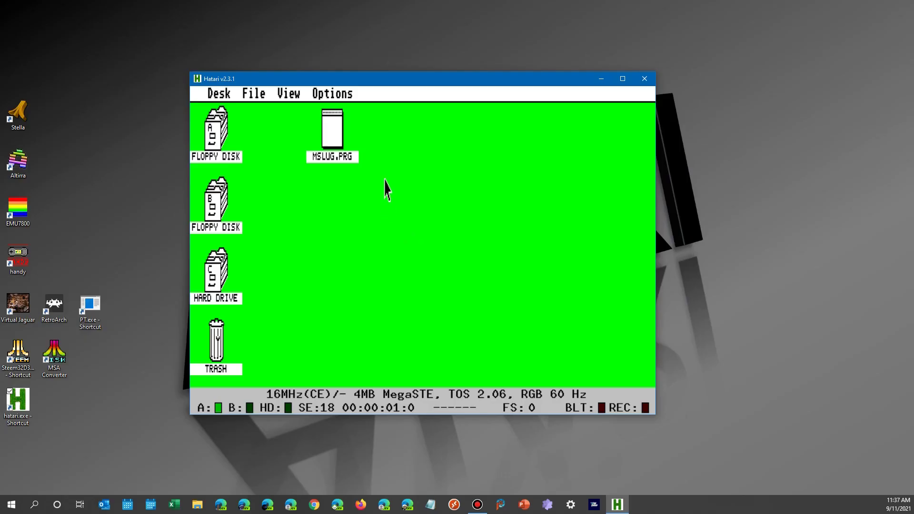
Switch to Hatari, pause emulation and review its machine type and memory setup
{"action": "key", "text": "F12"}
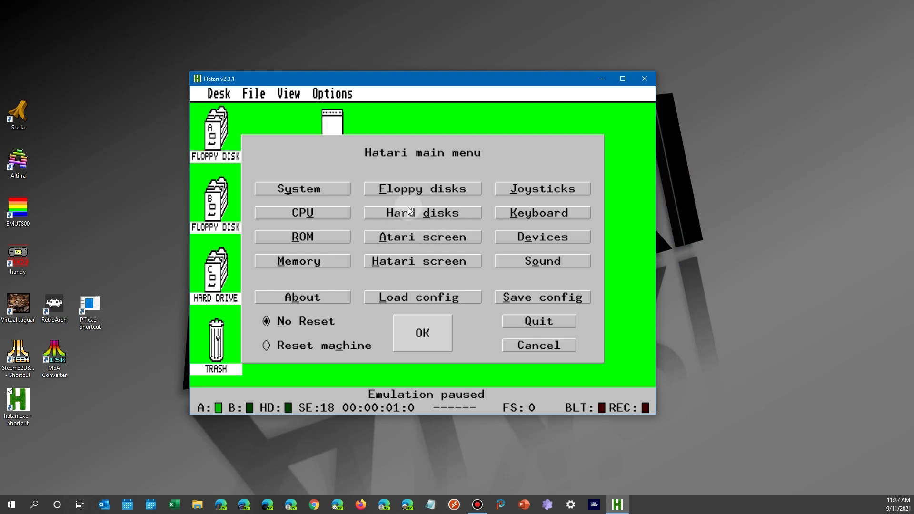
{"action": "left_click", "coordinate": [290, 188]}
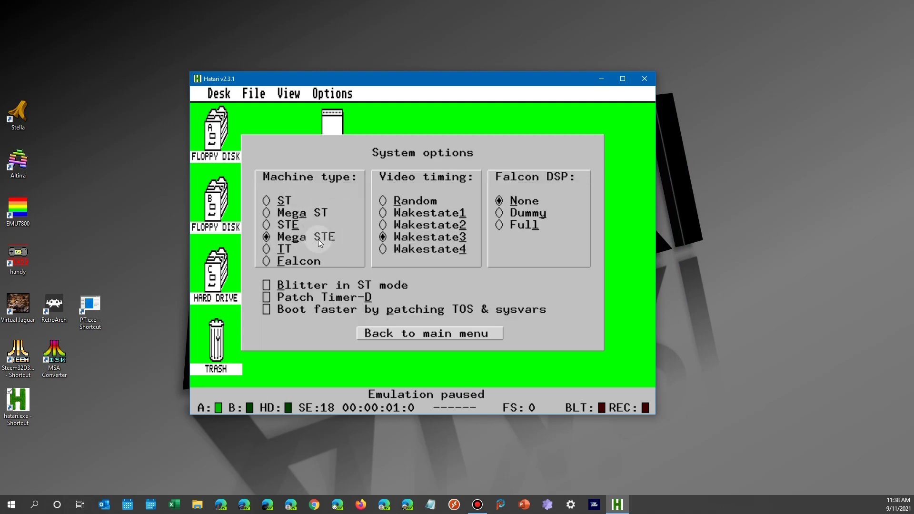
{"action": "left_click", "coordinate": [398, 334]}
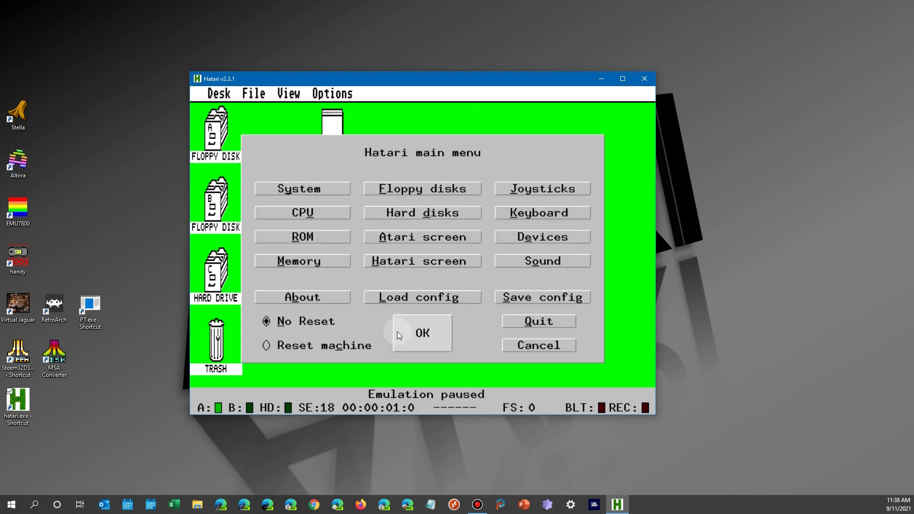
{"action": "left_click", "coordinate": [303, 261]}
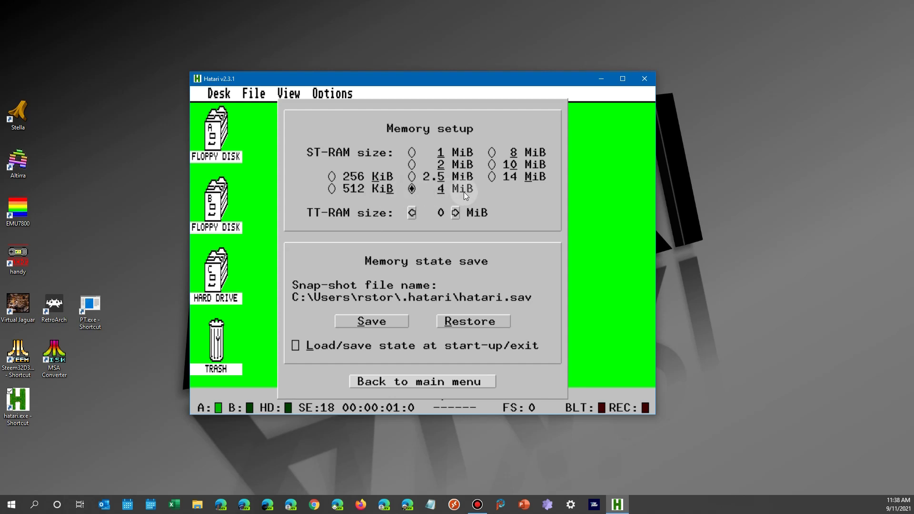
{"action": "left_click", "coordinate": [412, 381]}
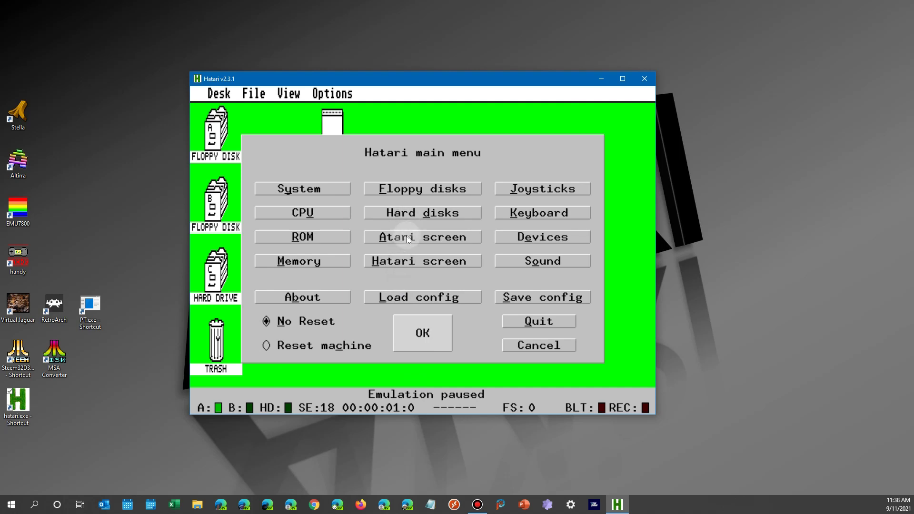
Review the frame skip setting in the Hatari screen options and return to the emulated desktop
{"action": "left_click", "coordinate": [408, 263]}
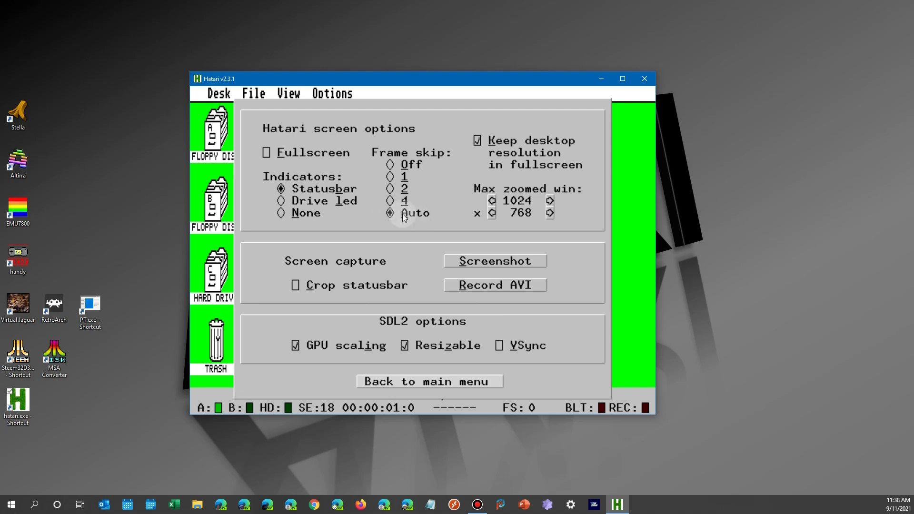
{"action": "left_click", "coordinate": [428, 381]}
{"action": "left_click", "coordinate": [423, 335]}
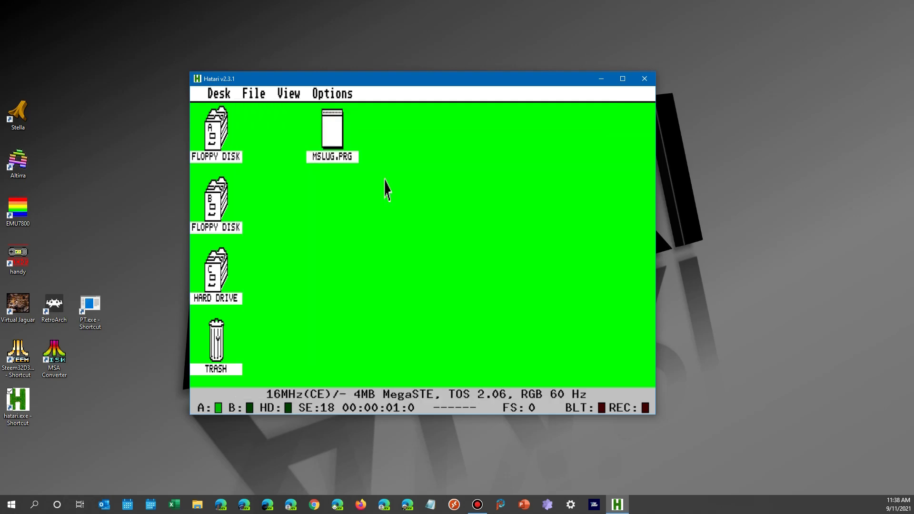
Set Hatari's frame skip to 1 while the game is running and resume emulation
{"action": "mouse_move", "coordinate": [332, 93]}
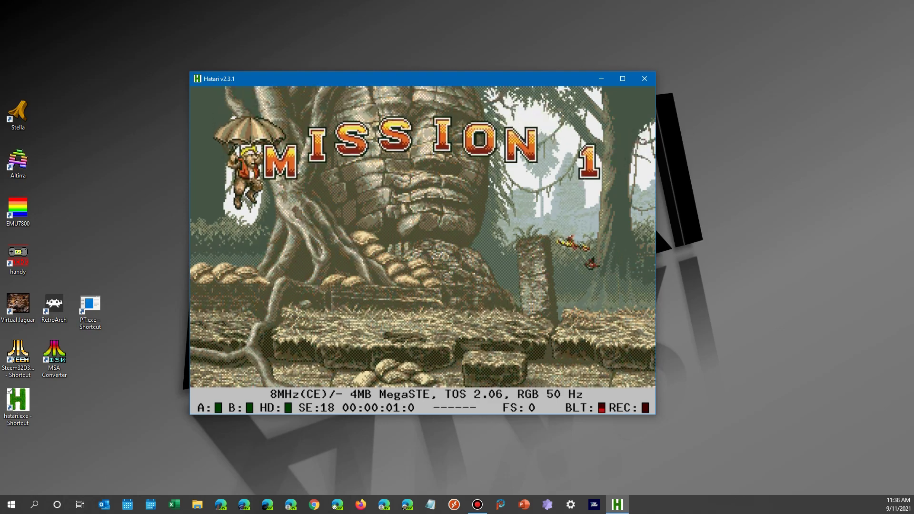
{"action": "key", "text": "F12"}
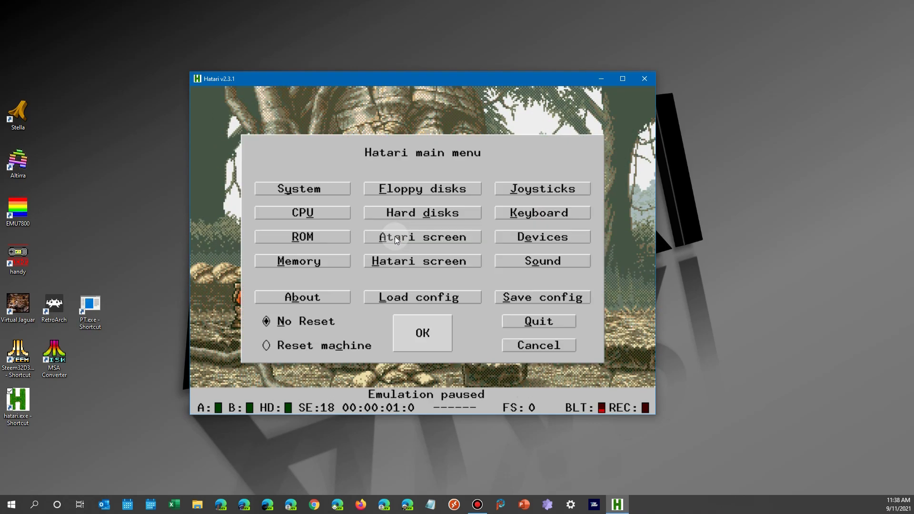
{"action": "left_click", "coordinate": [407, 261]}
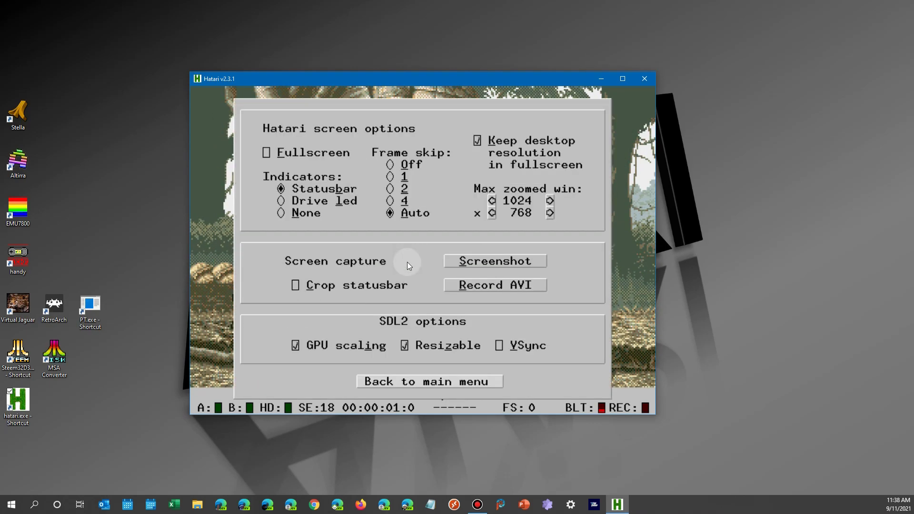
{"action": "left_click", "coordinate": [390, 177]}
{"action": "left_click", "coordinate": [413, 382]}
{"action": "left_click", "coordinate": [429, 333]}
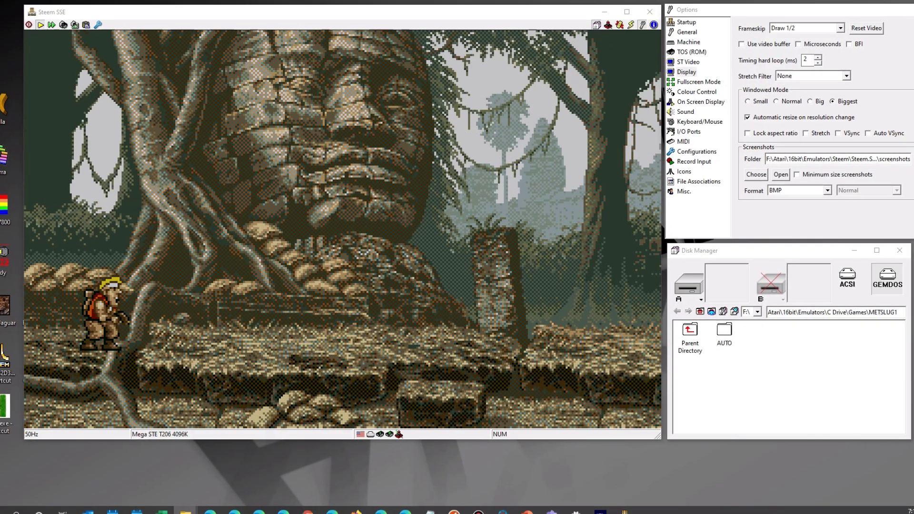
Switch to File Explorer and open the folder F:\Atari\16bit\Emulators\C Drive
{"action": "left_click", "coordinate": [197, 505]}
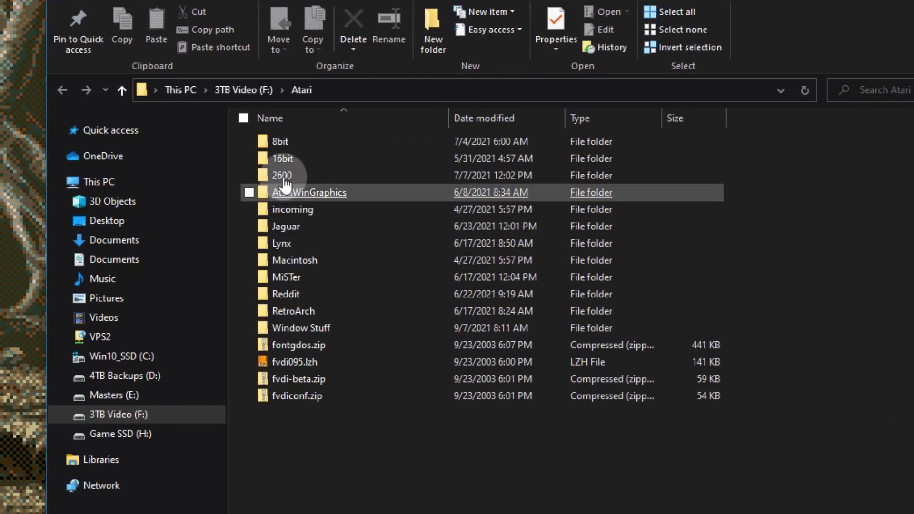
{"action": "double_click", "coordinate": [284, 158]}
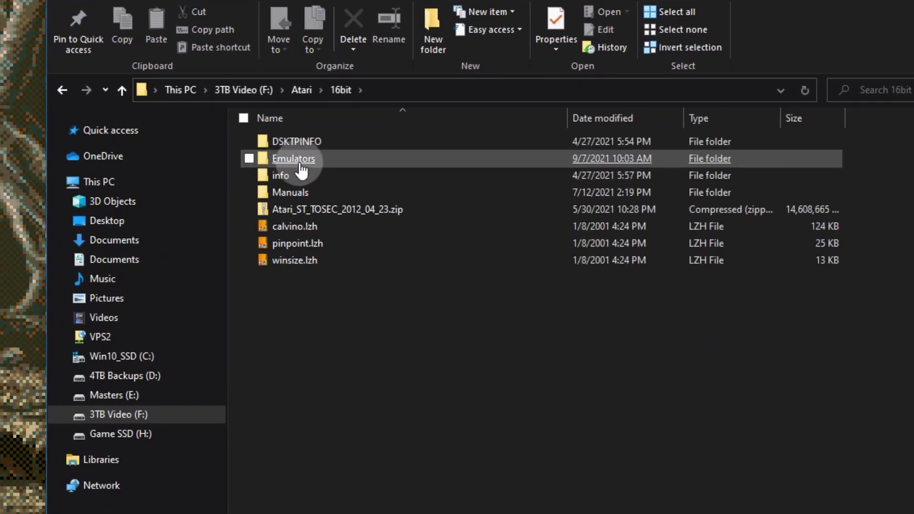
{"action": "double_click", "coordinate": [289, 167]}
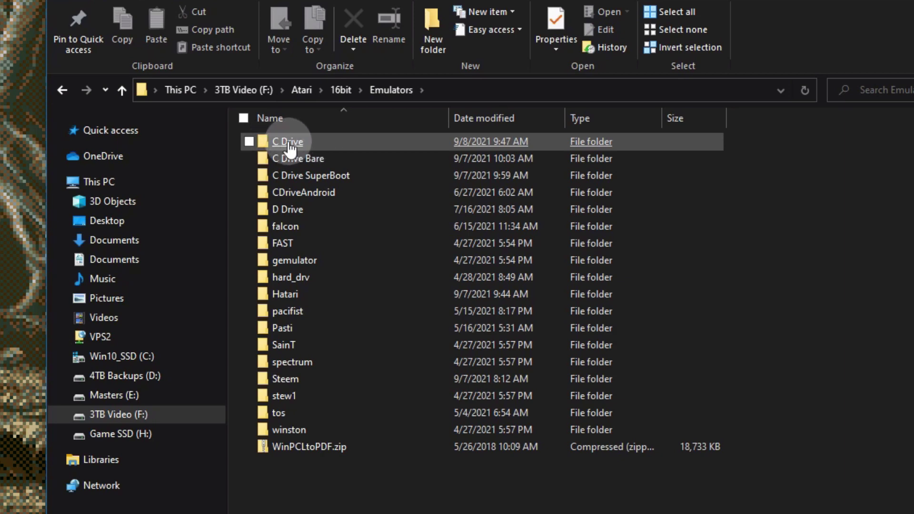
{"action": "double_click", "coordinate": [287, 142]}
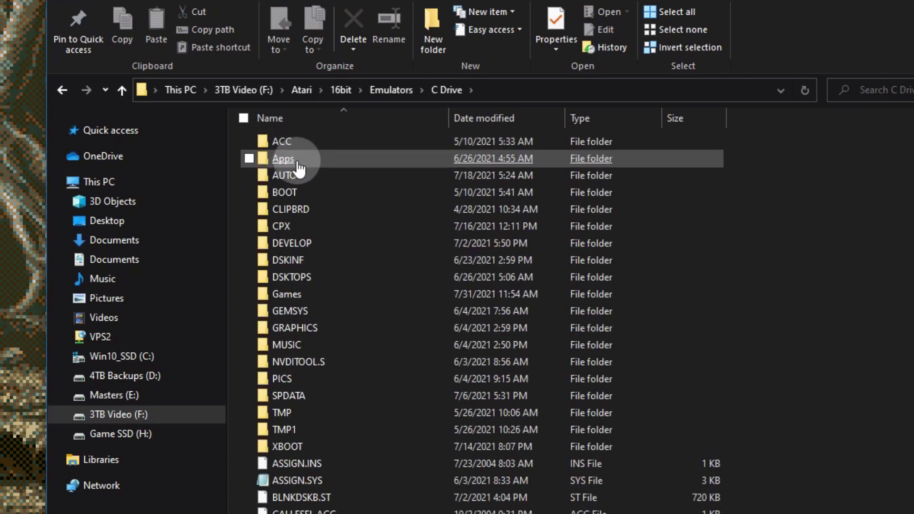
Check which host folders are assigned to the GEMDOS hard drives in Steem, and close the drive settings
{"action": "key", "text": "alt+Tab"}
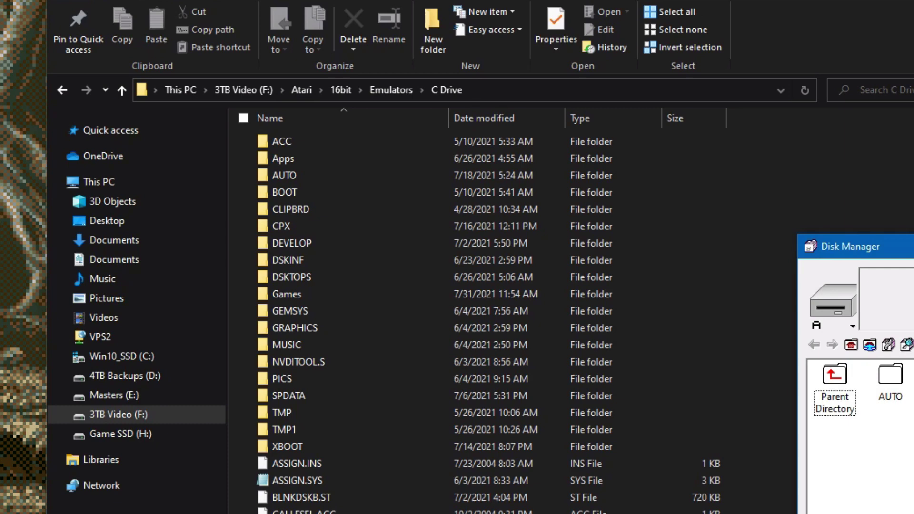
{"action": "key", "text": "alt+Tab"}
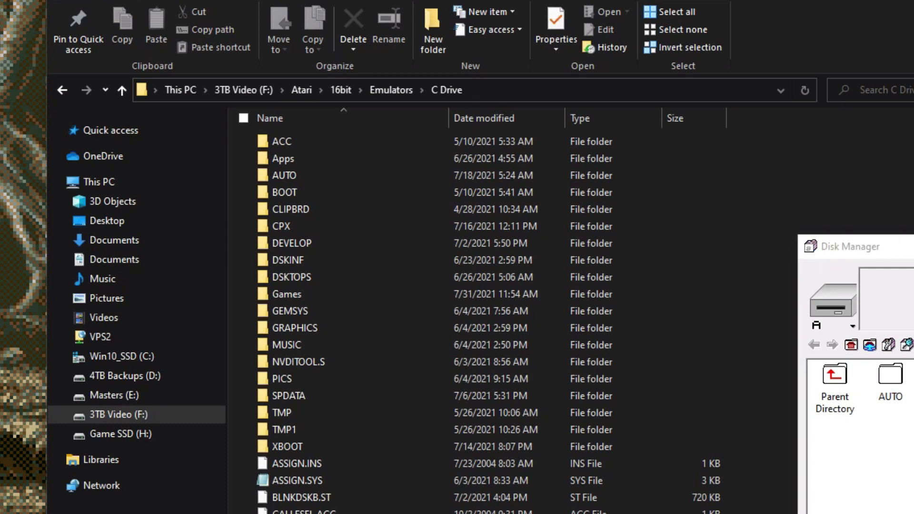
{"action": "left_click_drag", "start_coordinate": [913, 212], "coordinate": [447, 217]}
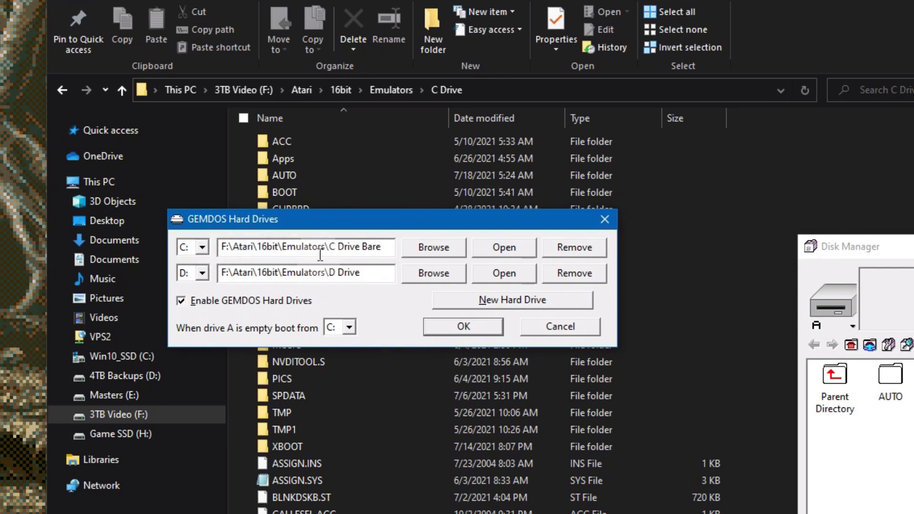
{"action": "left_click", "coordinate": [379, 246]}
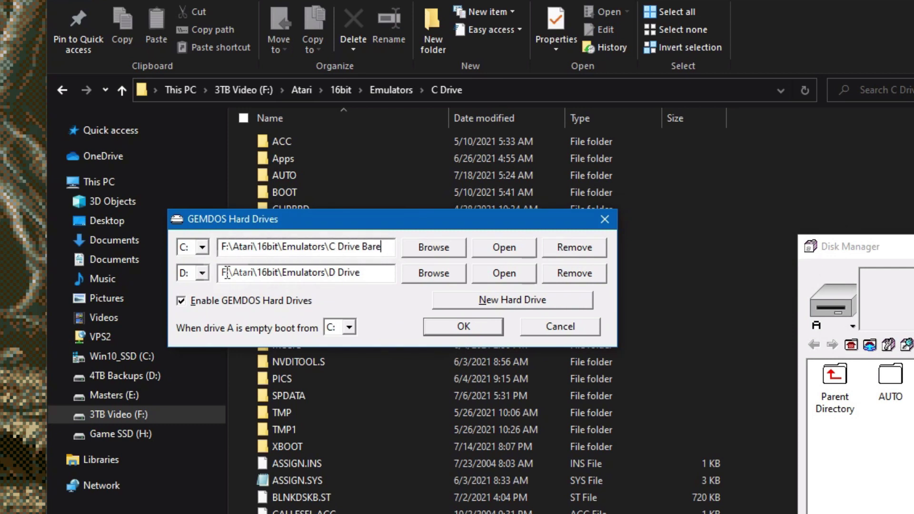
{"action": "left_click", "coordinate": [604, 220]}
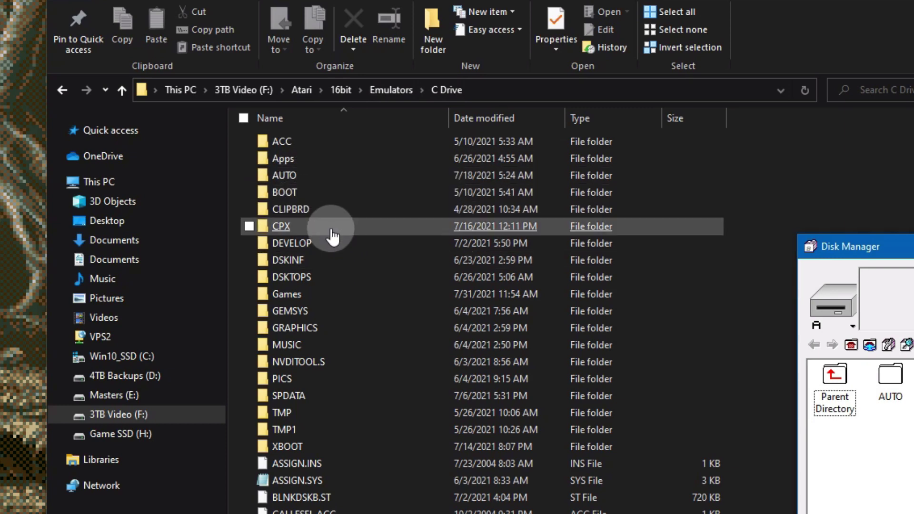
Look through the C Drive folder, return to Emulators and open the METSLUG1 folder inside C Drive Bare
{"action": "scroll", "coordinate": [317, 463], "scroll_direction": "down", "scroll_amount": 3}
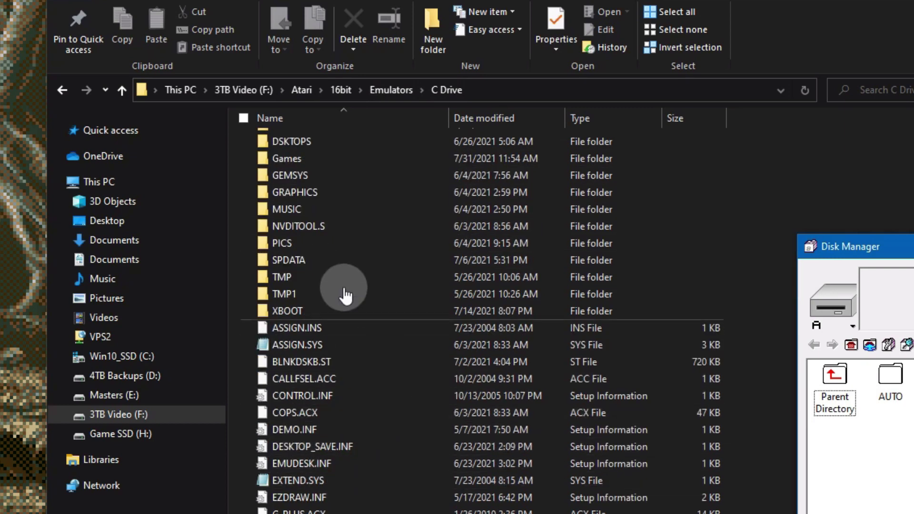
{"action": "scroll", "coordinate": [378, 266], "scroll_direction": "up", "scroll_amount": 3}
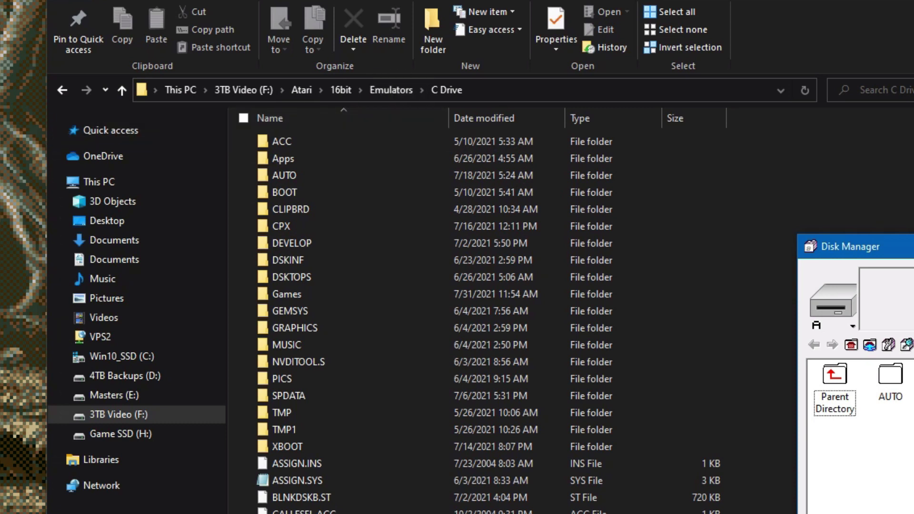
{"action": "left_click", "coordinate": [384, 90]}
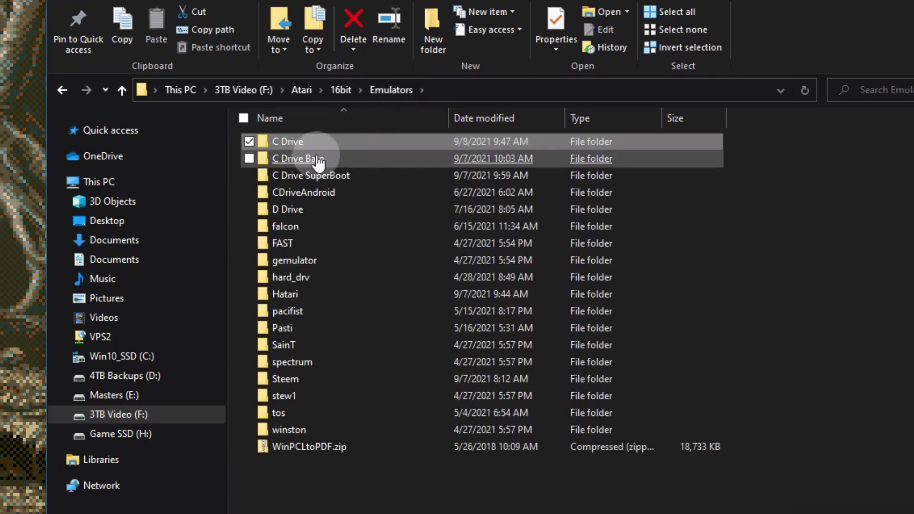
{"action": "double_click", "coordinate": [286, 160]}
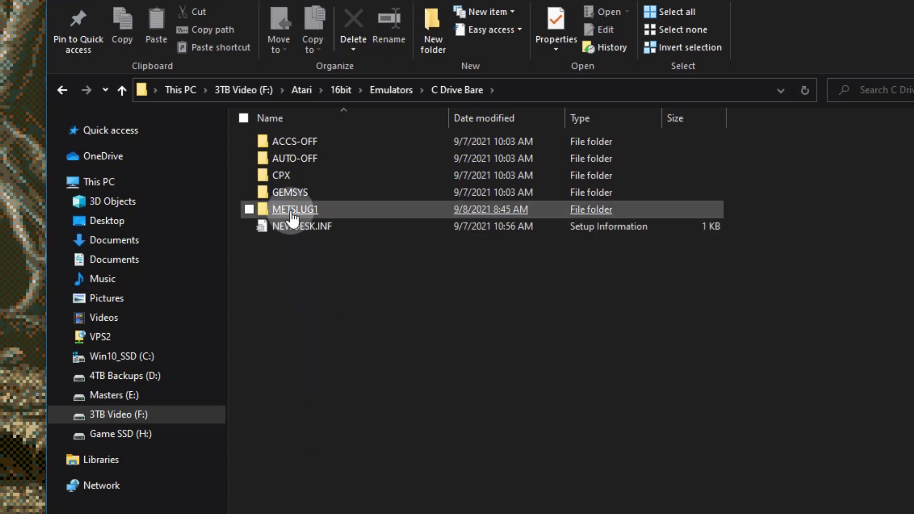
{"action": "double_click", "coordinate": [345, 211]}
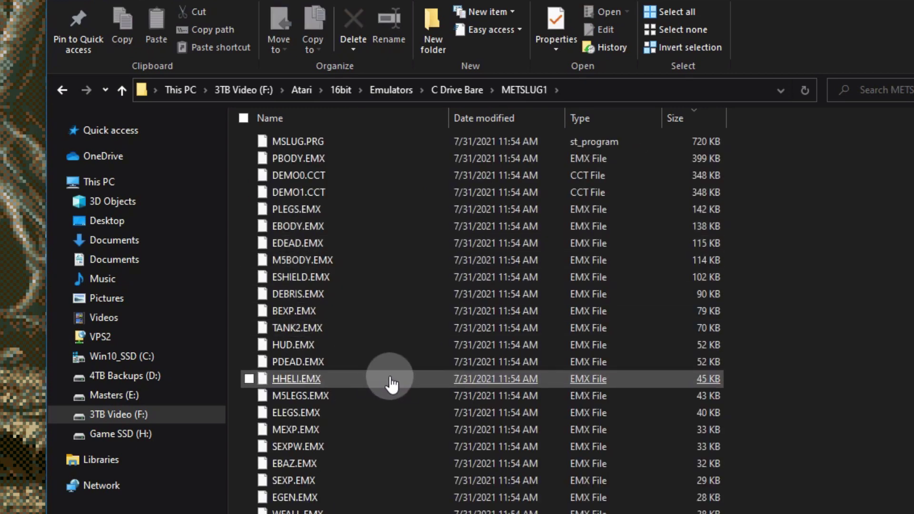
Look through the Metal Slug files in METSLUG1 and return to the C Drive Bare folder
{"action": "scroll", "coordinate": [399, 379], "scroll_direction": "down", "scroll_amount": 10}
{"action": "scroll", "coordinate": [400, 379], "scroll_direction": "up", "scroll_amount": 10}
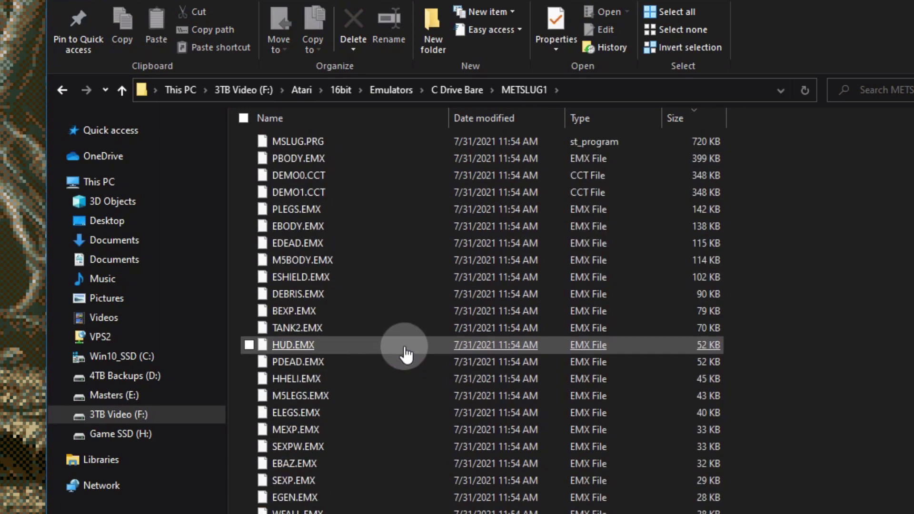
{"action": "left_click", "coordinate": [449, 89]}
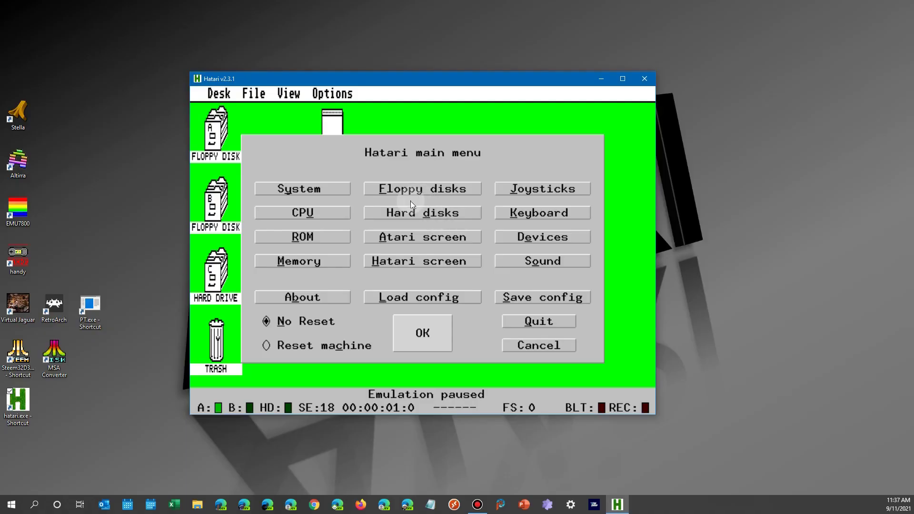
Switch to Hatari and open its hard disk settings
{"action": "left_click", "coordinate": [407, 215]}
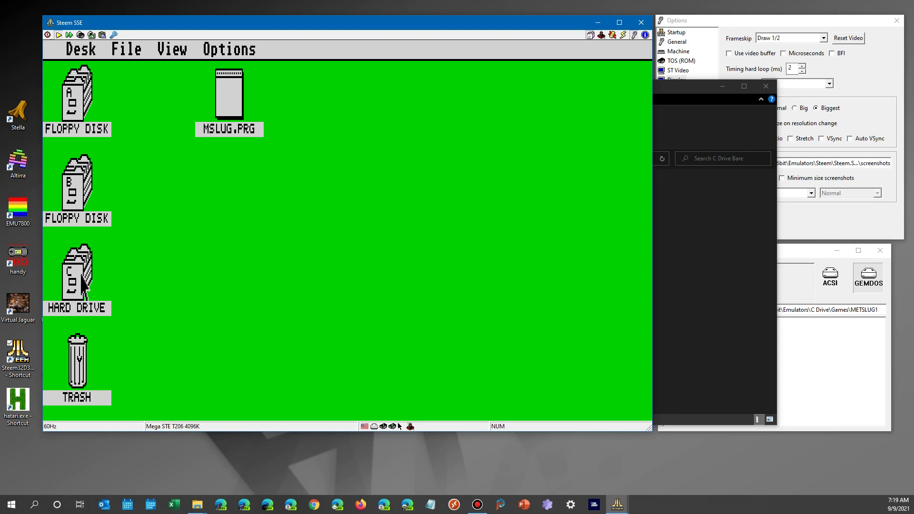
In Steem SSE, open the METSLUG1 folder on hard drive C and select MSLUG.PRG
{"action": "left_click", "coordinate": [81, 278]}
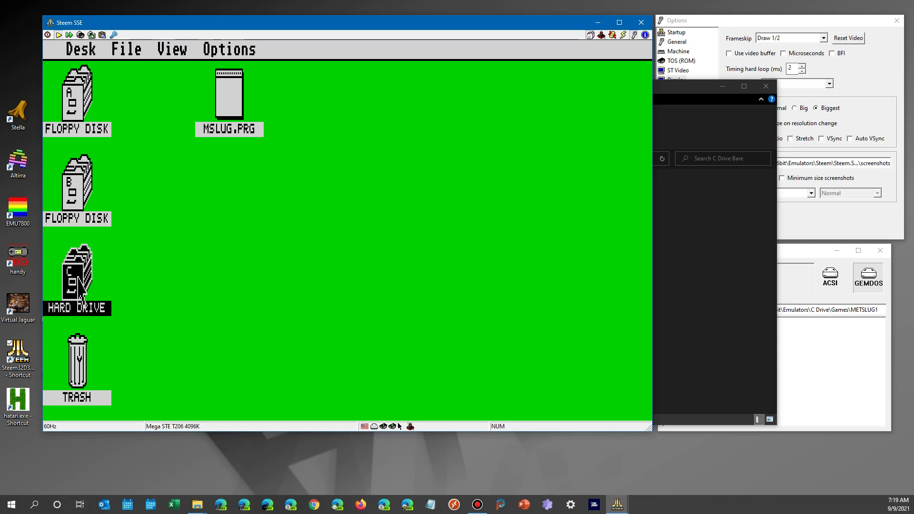
{"action": "double_click", "coordinate": [81, 286]}
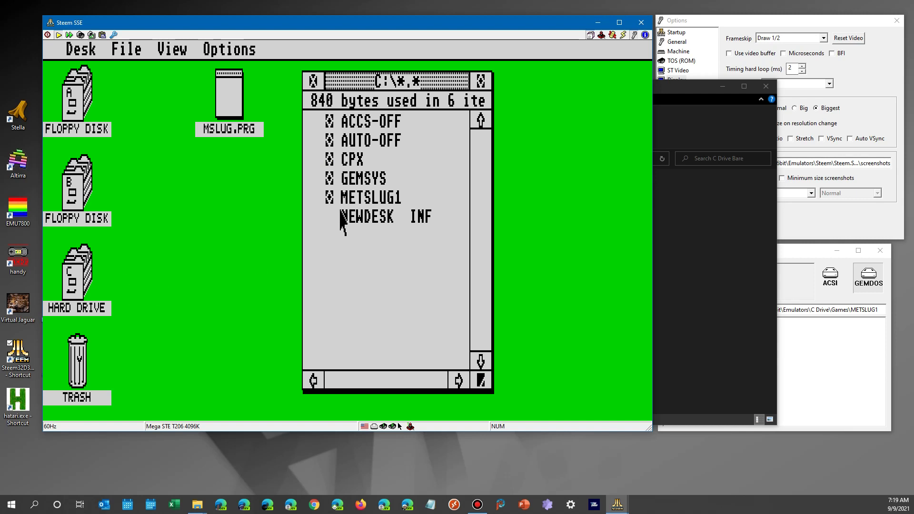
{"action": "left_click", "coordinate": [367, 200]}
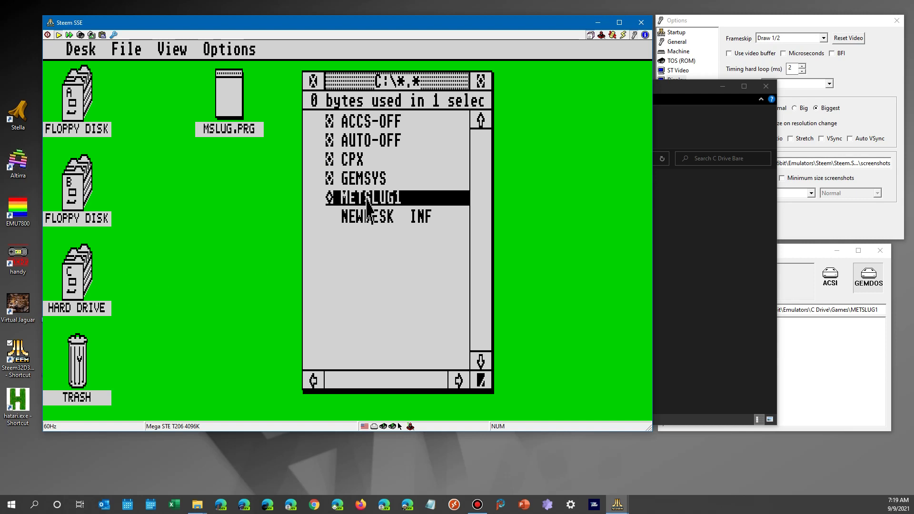
{"action": "double_click", "coordinate": [366, 201]}
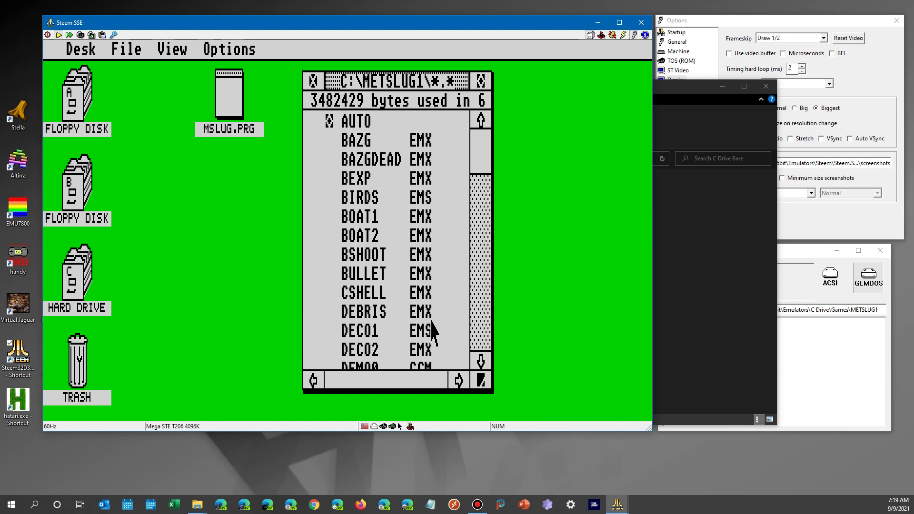
{"action": "left_click", "coordinate": [486, 329]}
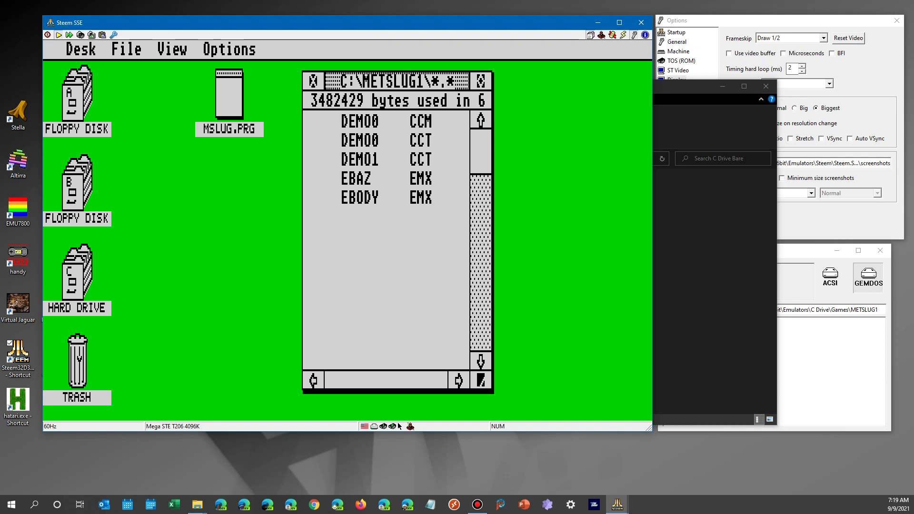
{"action": "left_click", "coordinate": [485, 320]}
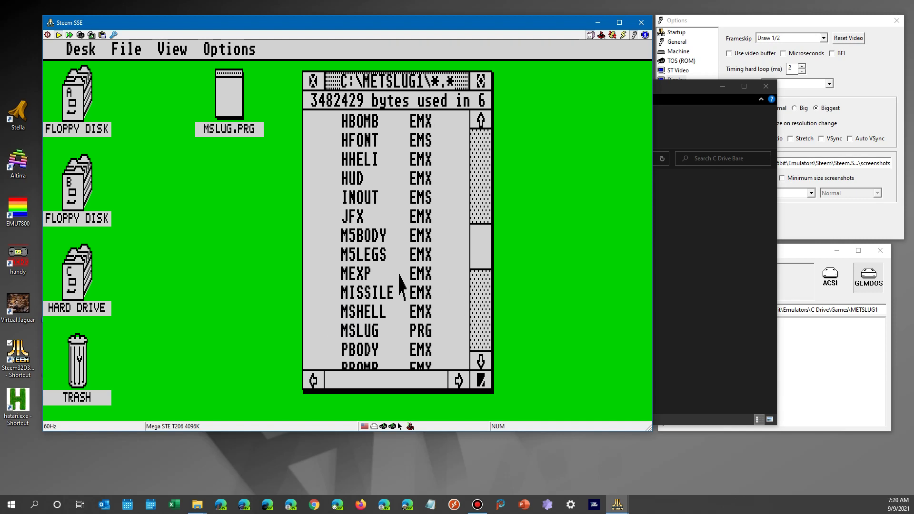
{"action": "left_click", "coordinate": [362, 333]}
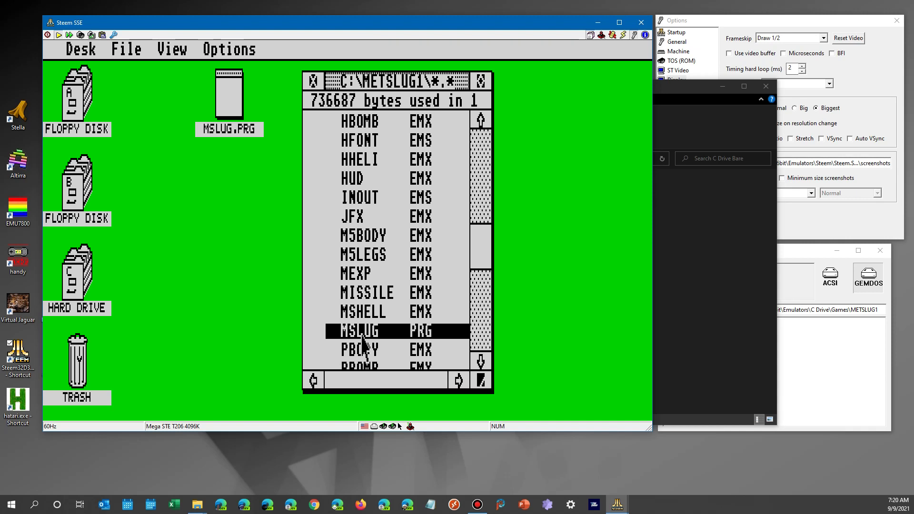
Remove the MSLUG.PRG icon from the emulated desktop
{"action": "left_click", "coordinate": [230, 110]}
{"action": "mouse_move", "coordinate": [230, 50]}
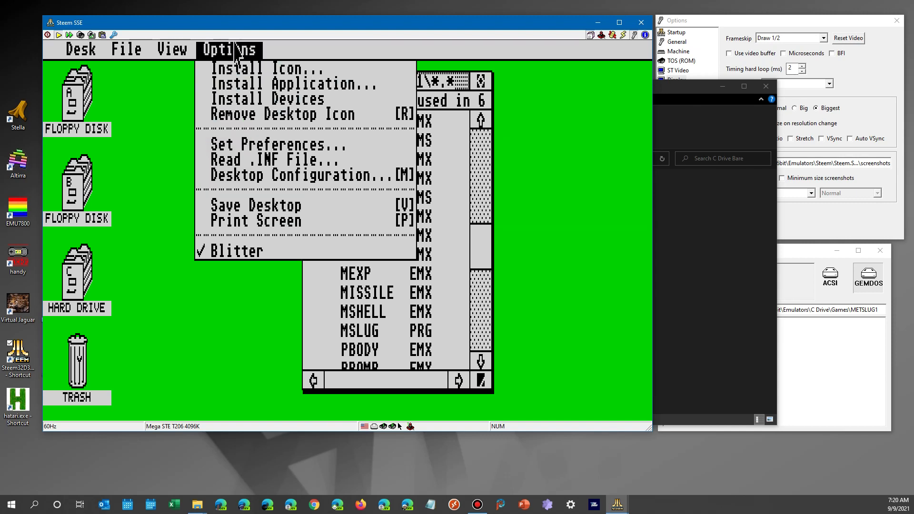
{"action": "left_click", "coordinate": [235, 117]}
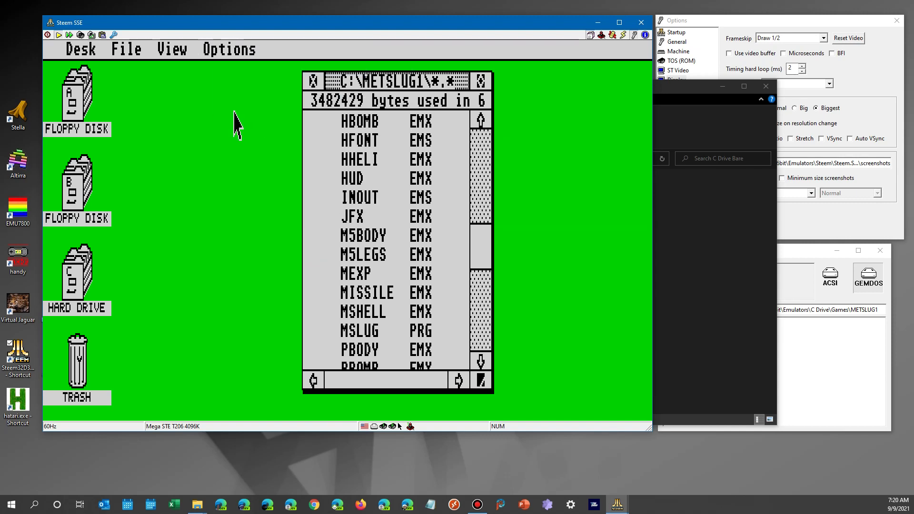
Place MSLUG.PRG from the METSLUG1 folder on the emulated desktop as an icon and close the drive C window
{"action": "left_click", "coordinate": [355, 332]}
{"action": "left_click_drag", "start_coordinate": [357, 333], "coordinate": [194, 106]}
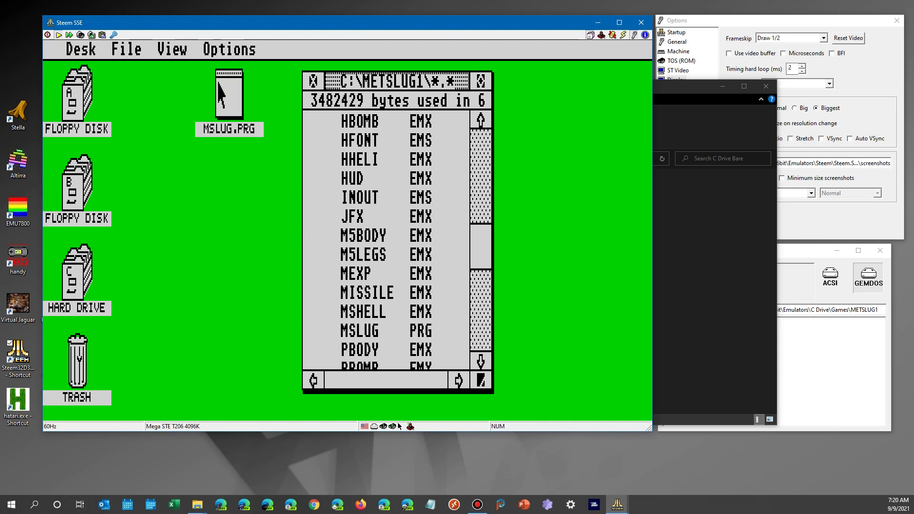
{"action": "left_click", "coordinate": [314, 82]}
{"action": "left_click", "coordinate": [313, 82]}
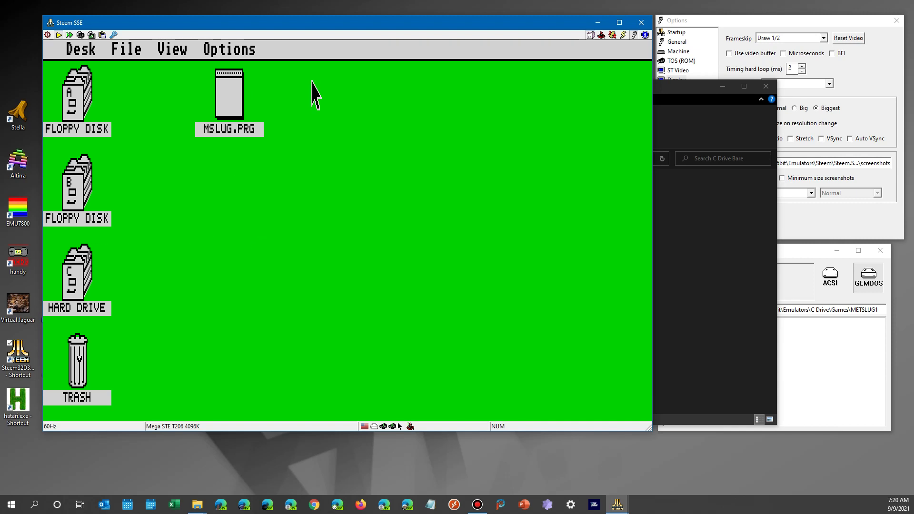
Save the emulated desktop layout with the MSLUG.PRG icon
{"action": "mouse_move", "coordinate": [252, 53]}
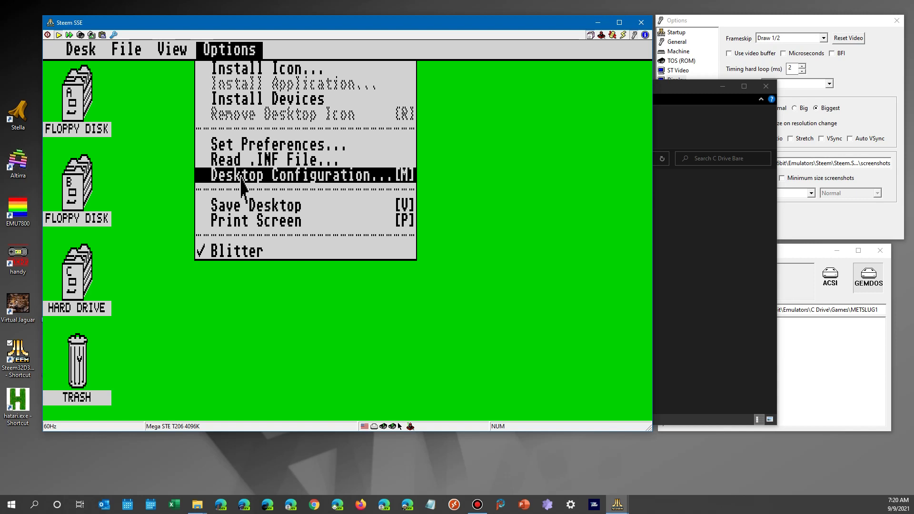
{"action": "left_click", "coordinate": [248, 209]}
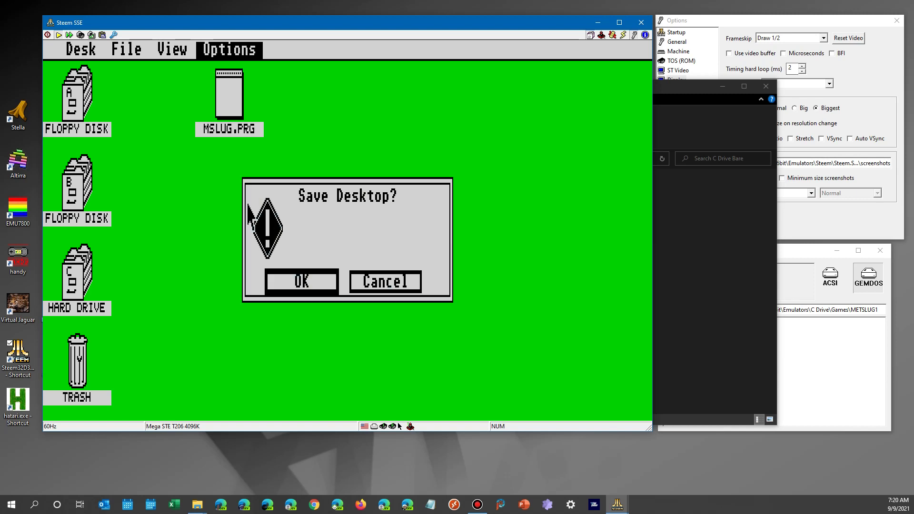
{"action": "left_click", "coordinate": [300, 302]}
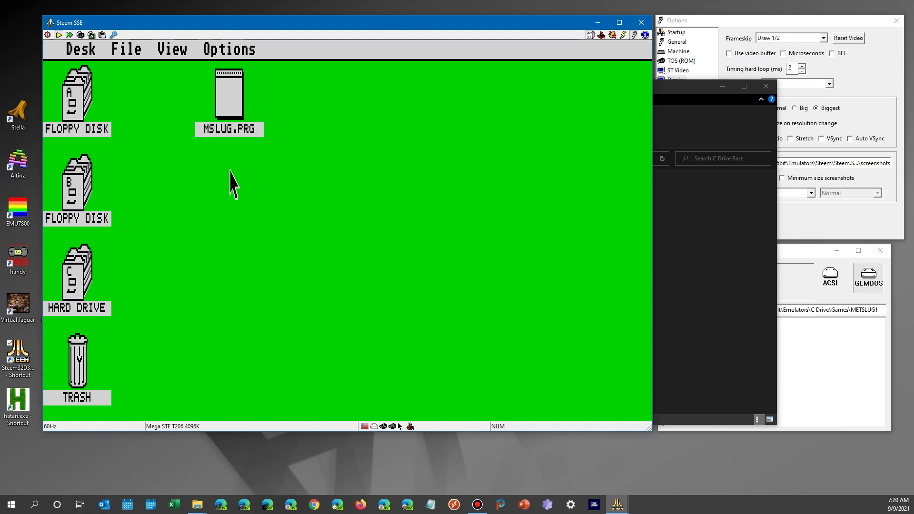
Launch MSLUG.PRG from its desktop icon and continue past the intro text into the game
{"action": "double_click", "coordinate": [233, 102]}
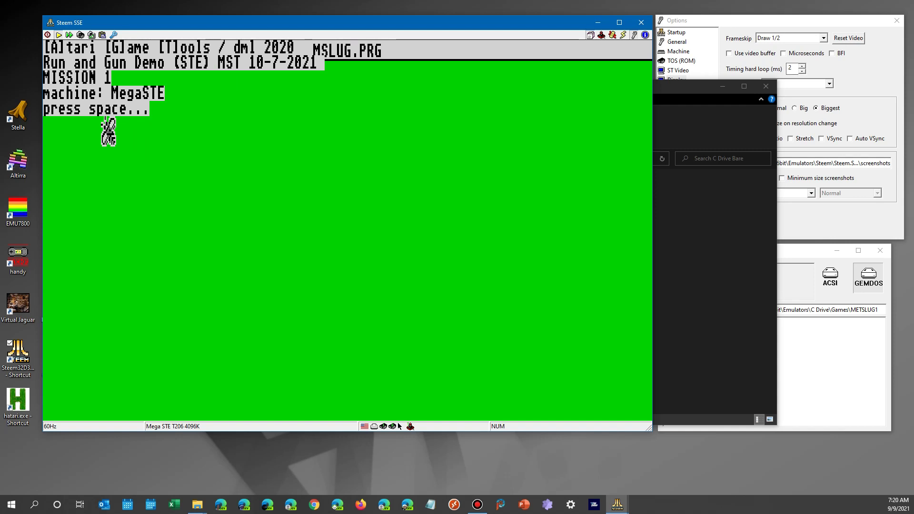
{"action": "key", "text": "space"}
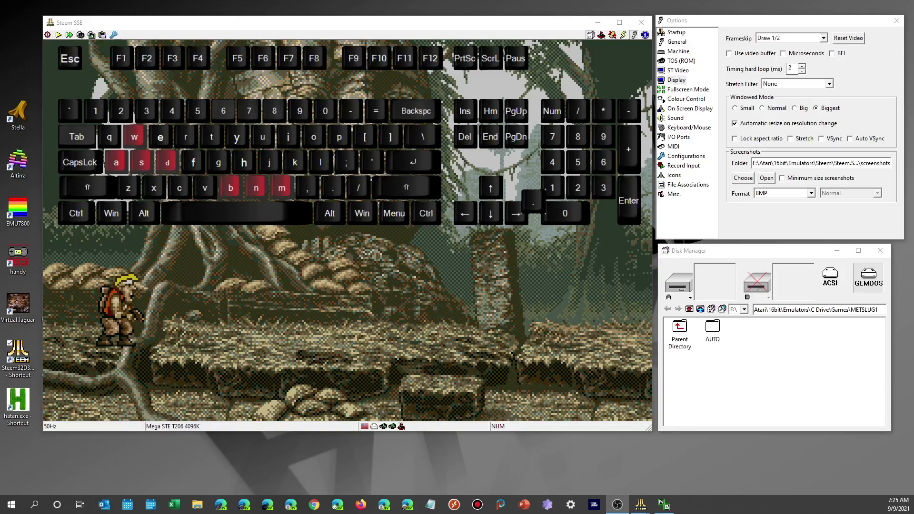
Resume the emulation and test the soldier's direction controls, running left and right and trying up and down
{"action": "left_click", "coordinate": [59, 35]}
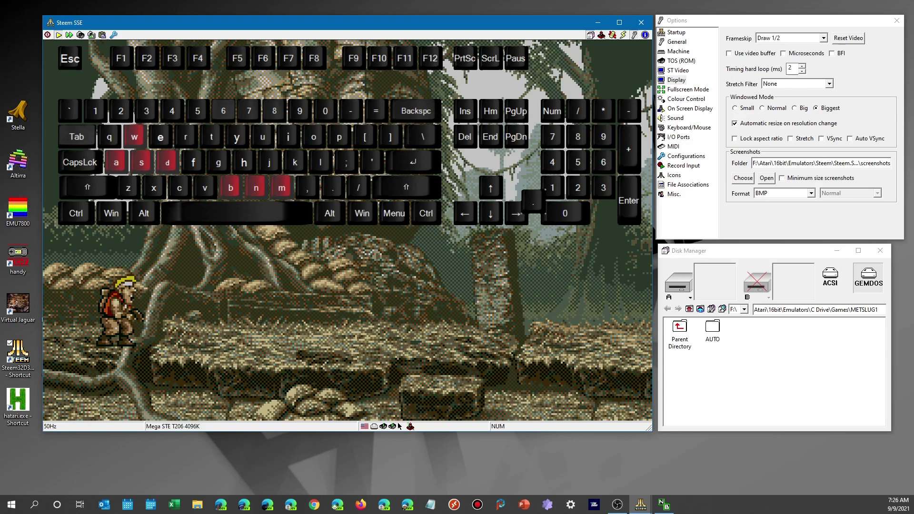
{"action": "key", "text": "d"}
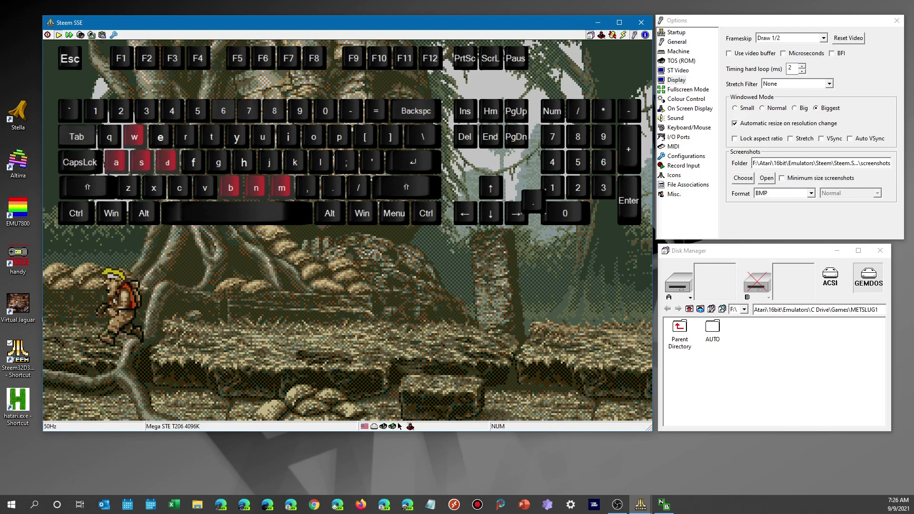
{"action": "key", "text": "d"}
{"action": "key", "text": "w"}
{"action": "key", "text": "s"}
{"action": "key", "text": "a"}
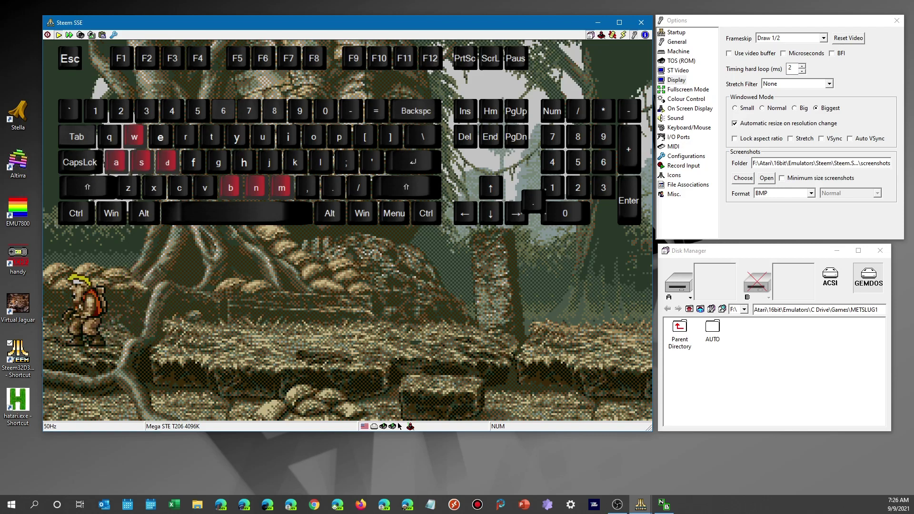
{"action": "key", "text": "d"}
{"action": "key", "text": "a"}
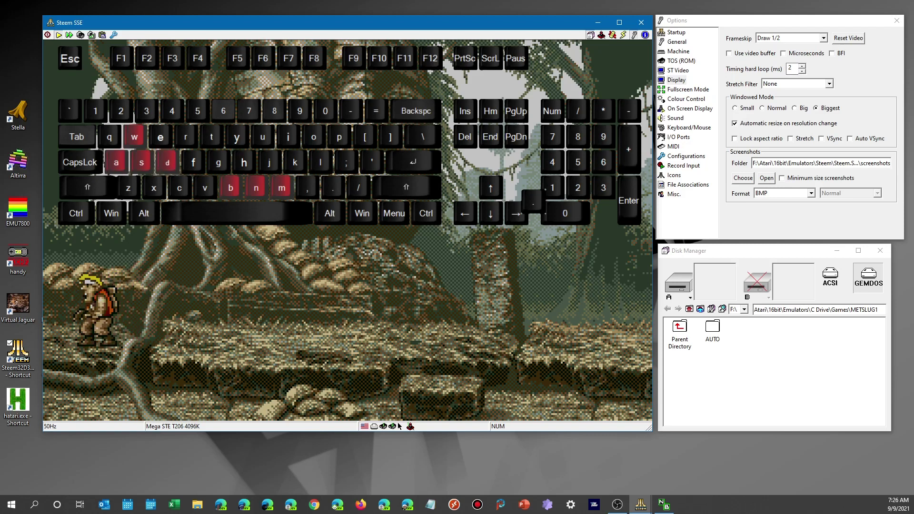
{"action": "key", "text": "d"}
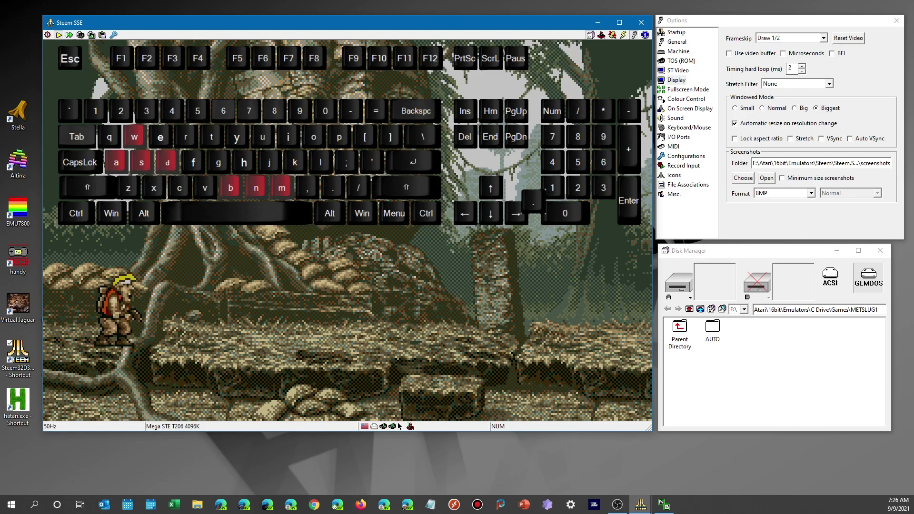
Test the soldier's action controls by using his weapons, jumping, and aiming and firing upward
{"action": "key", "text": "n"}
{"action": "key", "text": "n"}
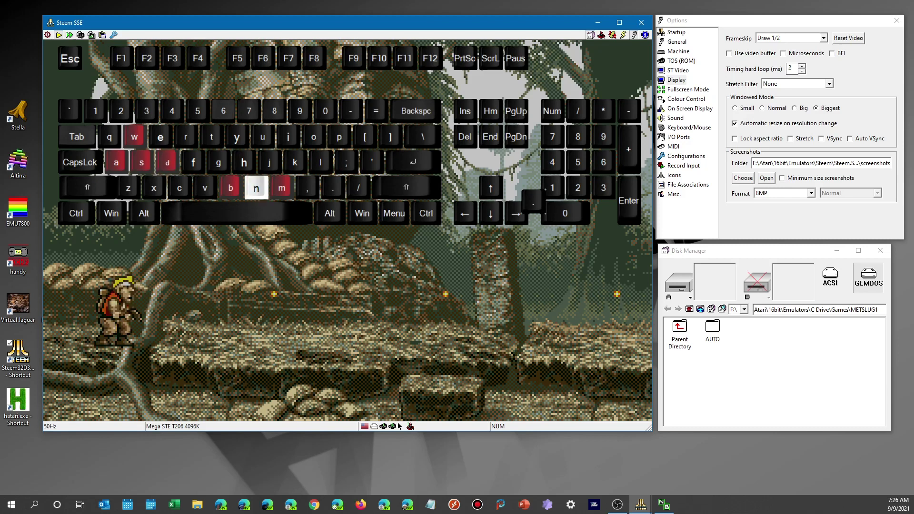
{"action": "key", "text": "b"}
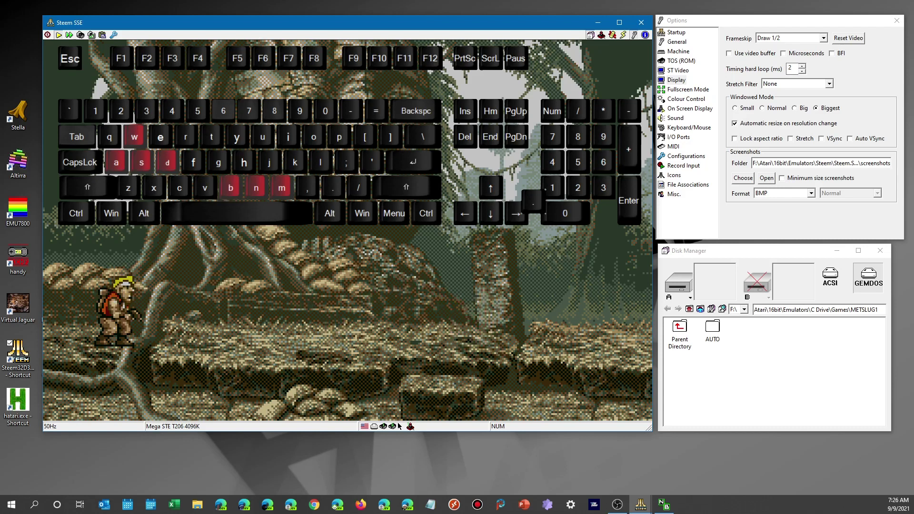
{"action": "key", "text": "m"}
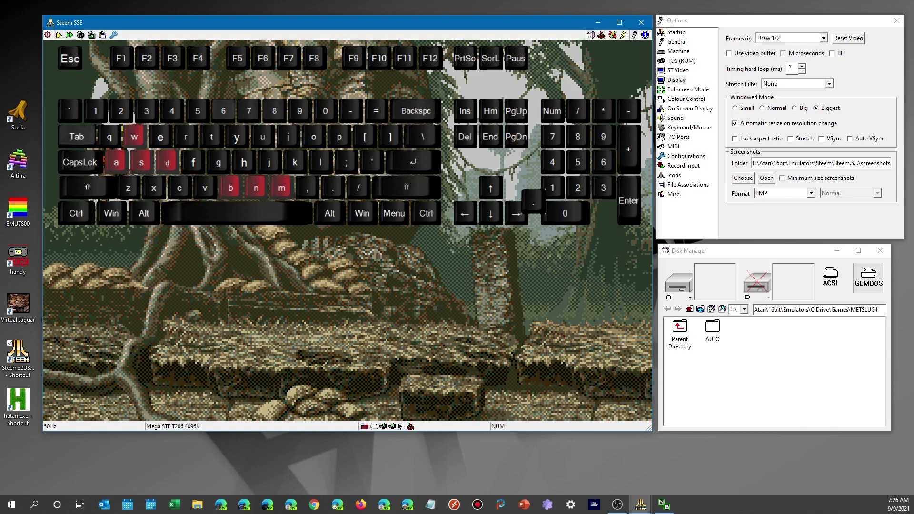
{"action": "key", "text": "m"}
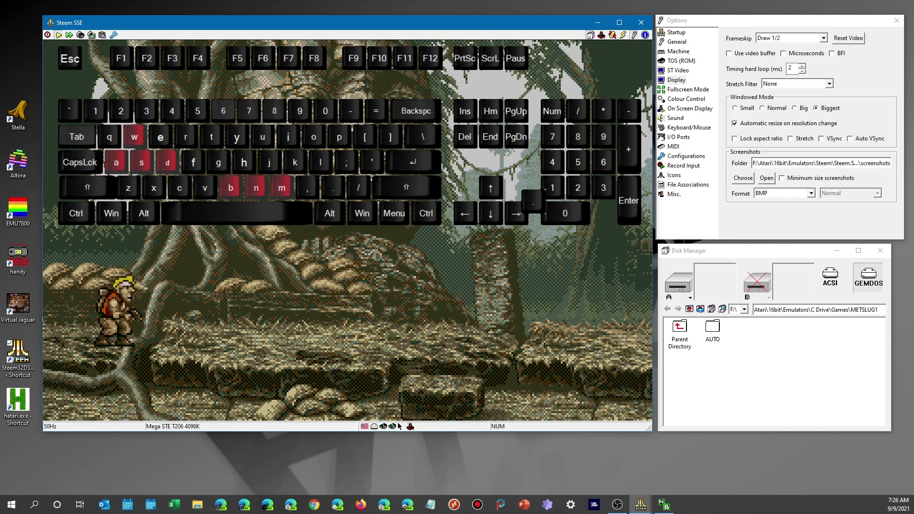
{"action": "key", "text": "w"}
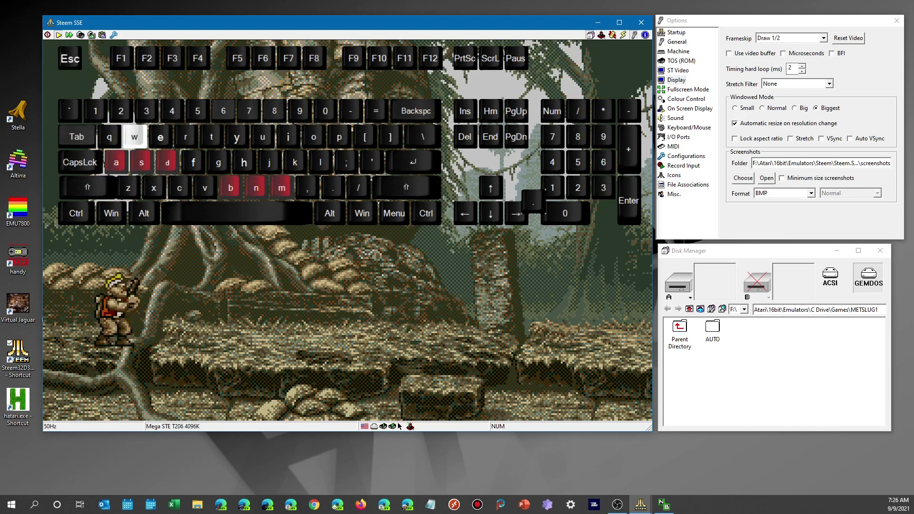
{"action": "key", "text": "n"}
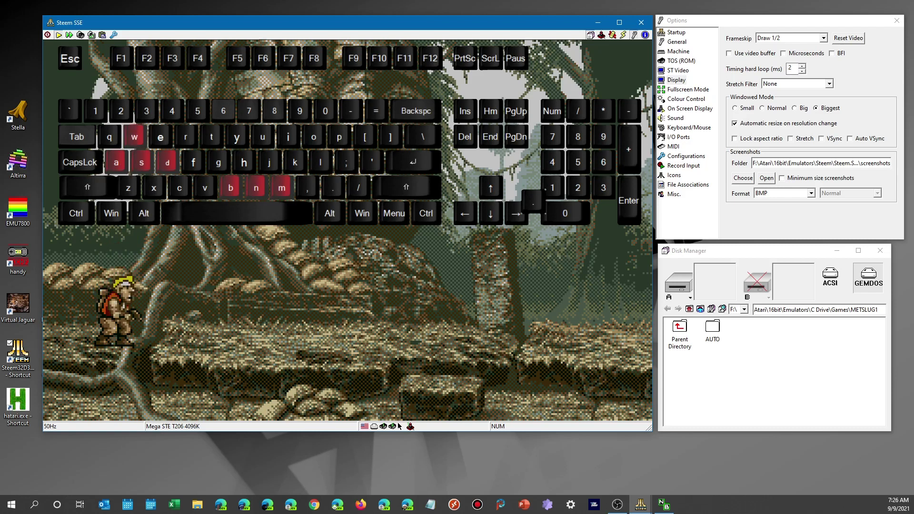
Move the soldier back and forth along the ledge at the start of the level
{"action": "key", "text": "d"}
{"action": "key", "text": "a"}
{"action": "key", "text": "d"}
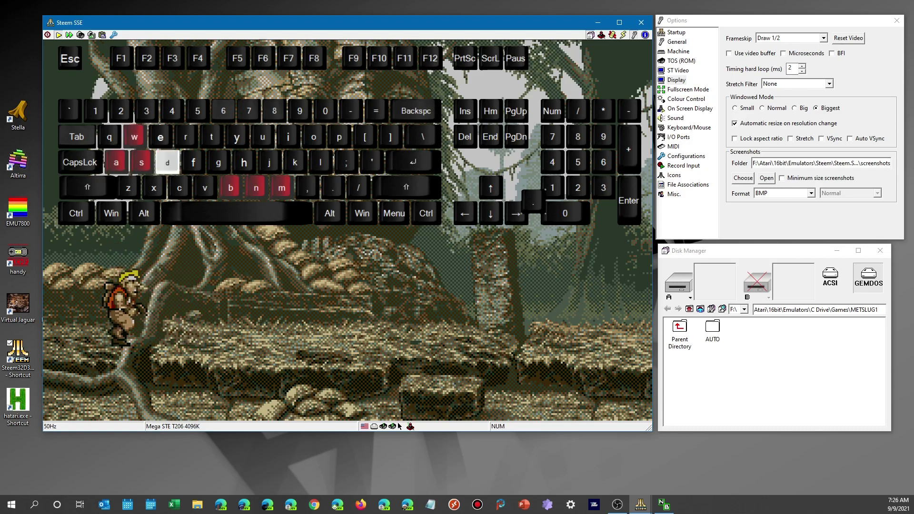
{"action": "key", "text": "a"}
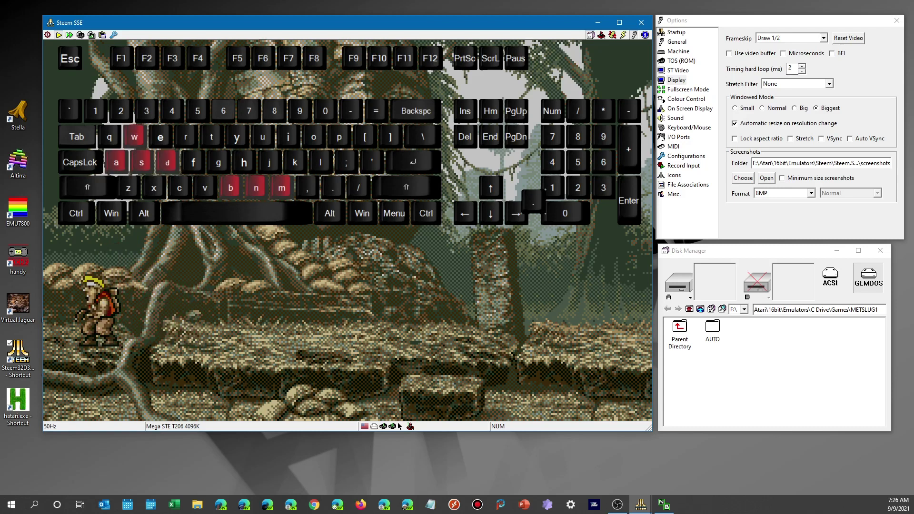
{"action": "key", "text": "d"}
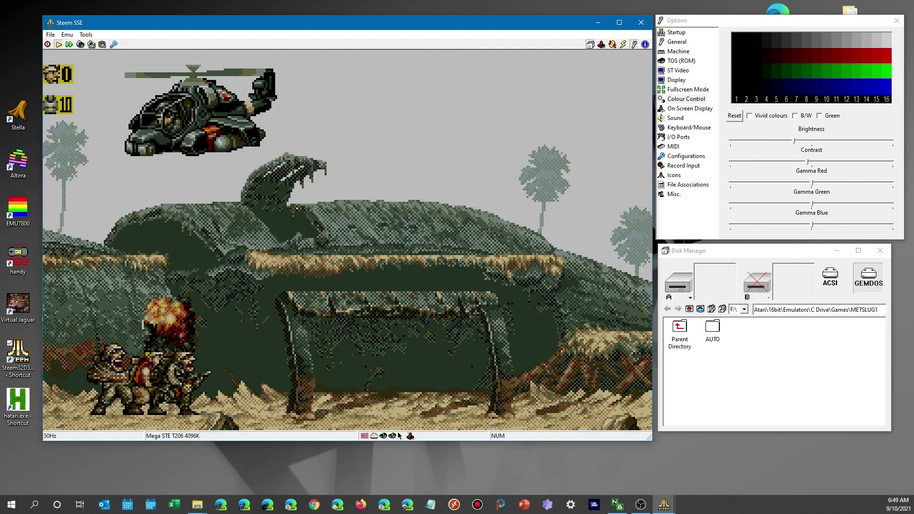
Set Steem's run speed to 70% in the general options and return to the running game
{"action": "key", "text": "alt+Tab"}
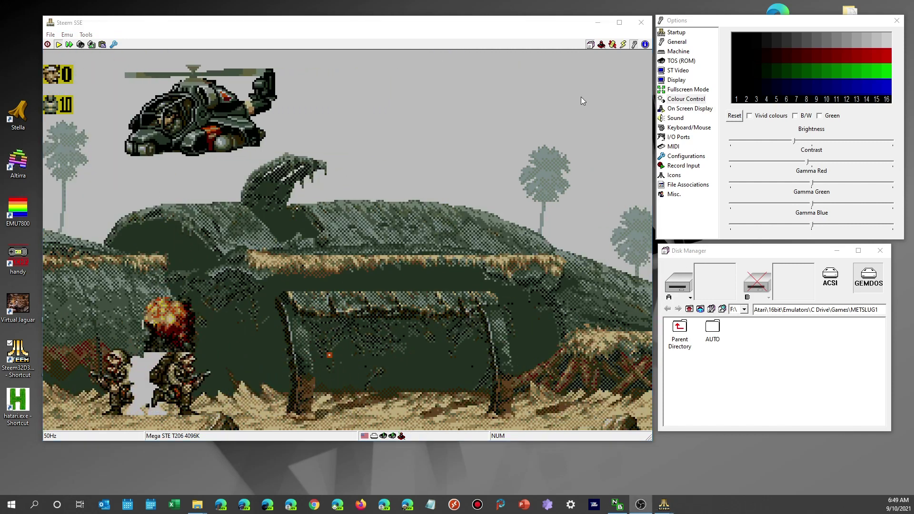
{"action": "left_click", "coordinate": [676, 42]}
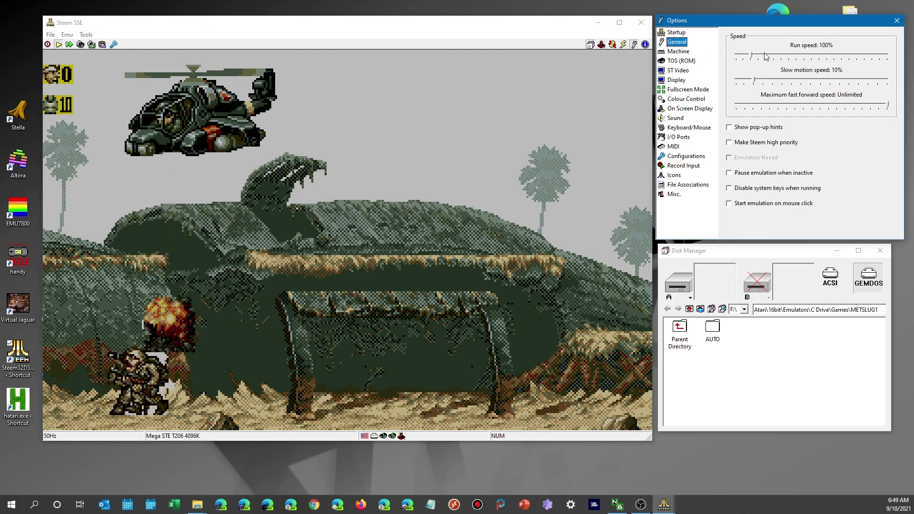
{"action": "left_click_drag", "start_coordinate": [751, 58], "coordinate": [746, 58]}
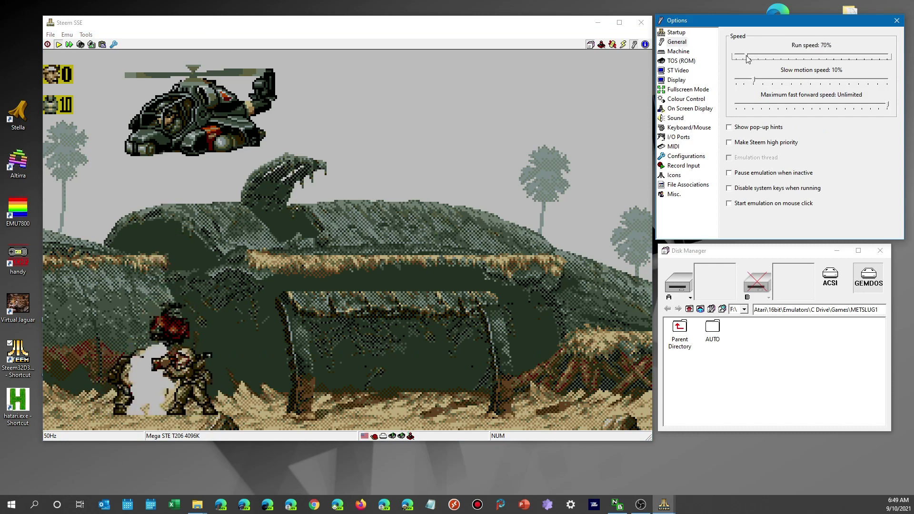
{"action": "left_click", "coordinate": [577, 140]}
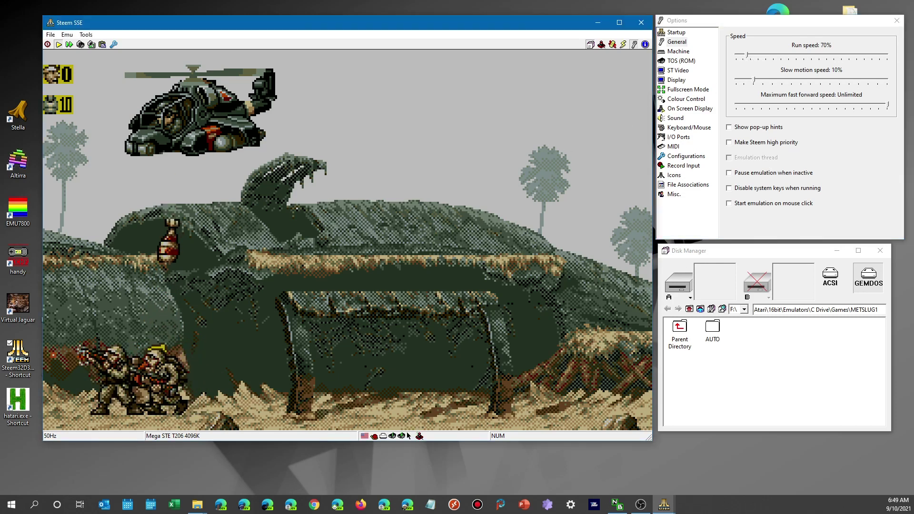